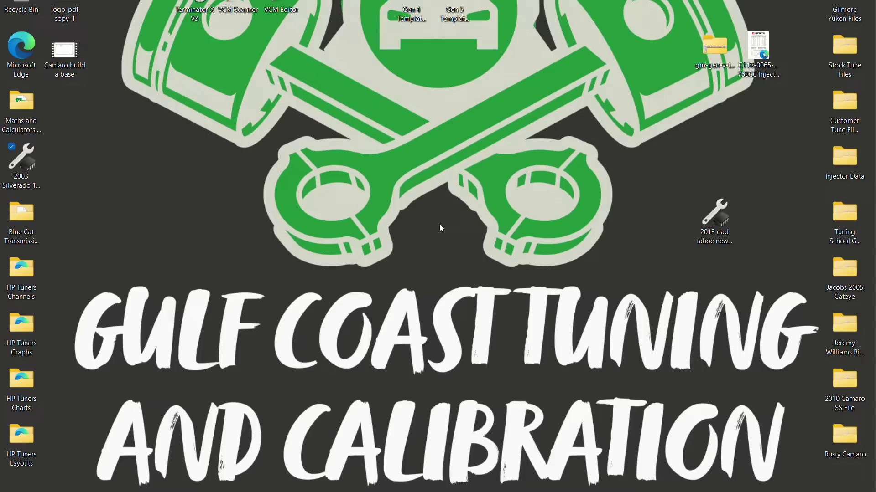
Open the rusty camaro Original File and view its Final Idle Airflow Minimum vs. RPM vs. Gear table
{"action": "double_click", "coordinate": [848, 441]}
{"action": "left_click", "coordinate": [351, 269]}
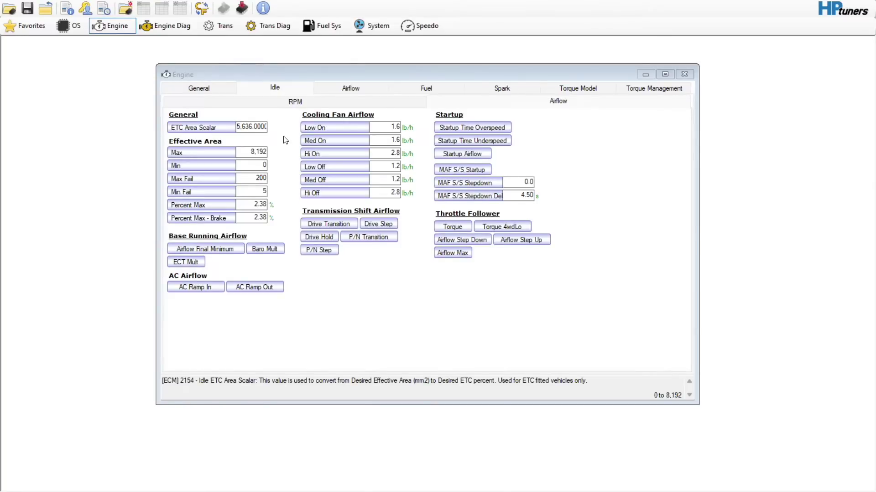
{"action": "left_click", "coordinate": [205, 249]}
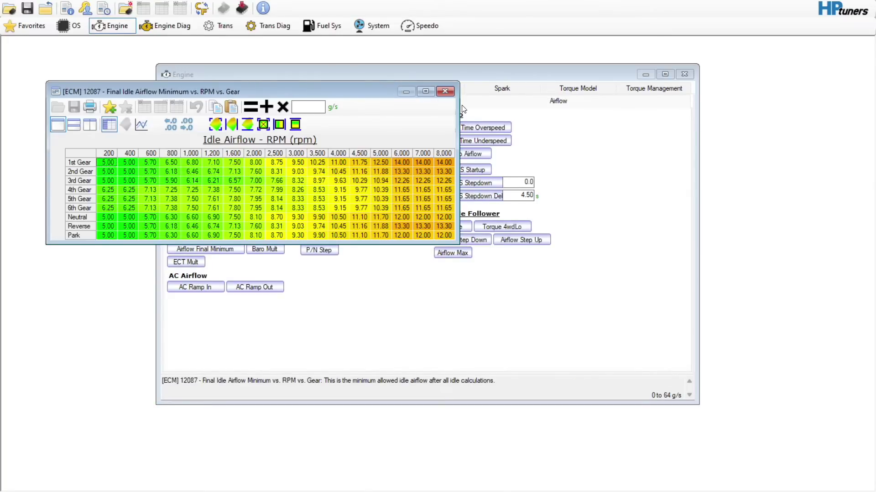
Close the idle table and review the General, Manual and Shift General transmission settings
{"action": "left_click", "coordinate": [445, 91]}
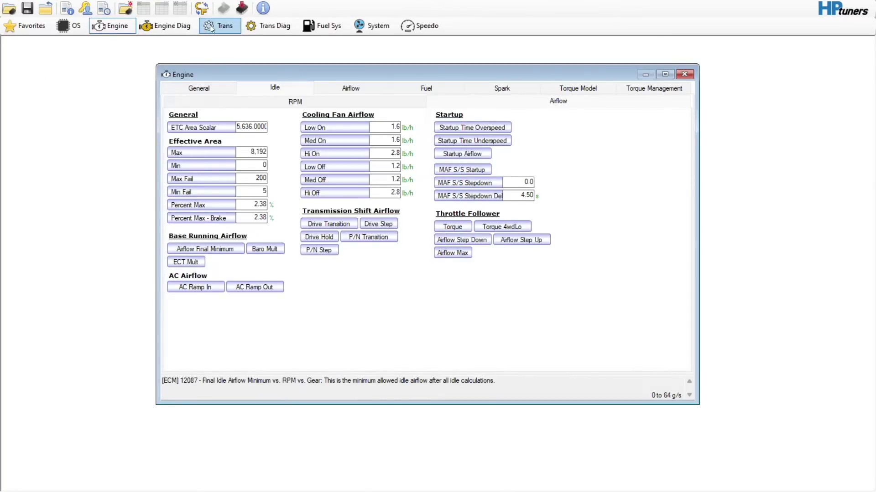
{"action": "left_click", "coordinate": [223, 25]}
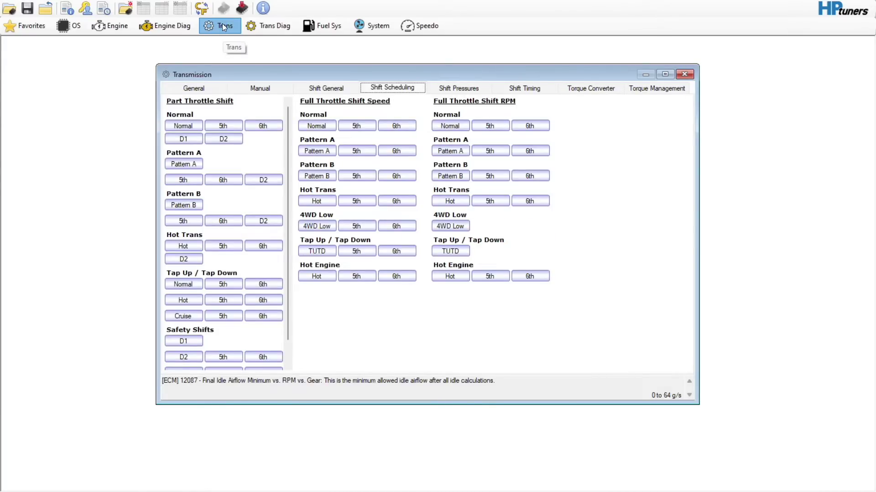
{"action": "left_click", "coordinate": [211, 89]}
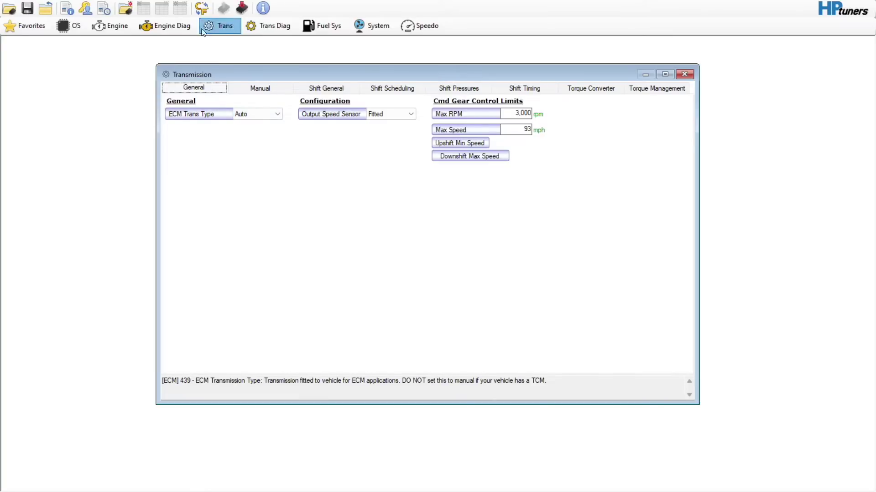
{"action": "left_click", "coordinate": [264, 90]}
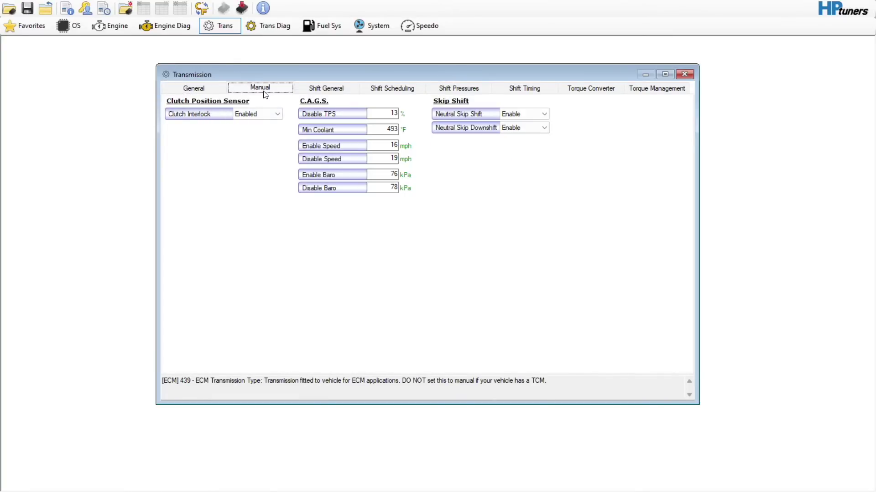
{"action": "left_click", "coordinate": [336, 92]}
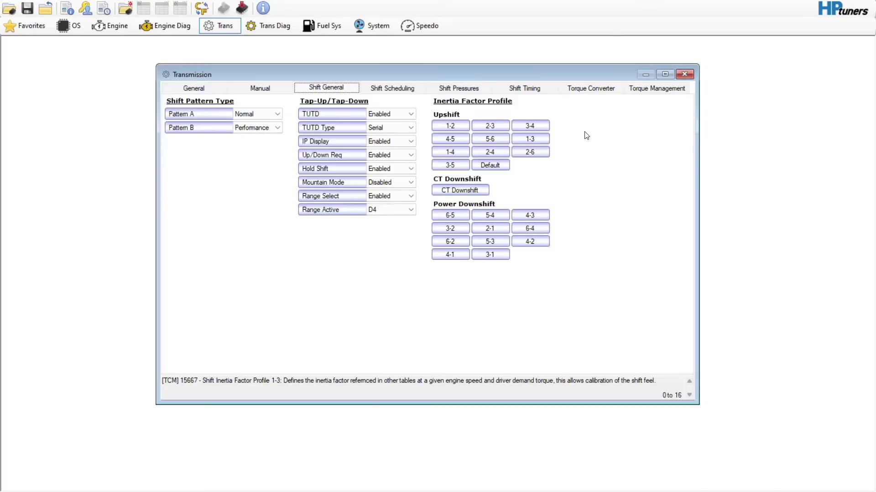
Close the other open tune, declining to save its changes
{"action": "mouse_move", "coordinate": [570, 491]}
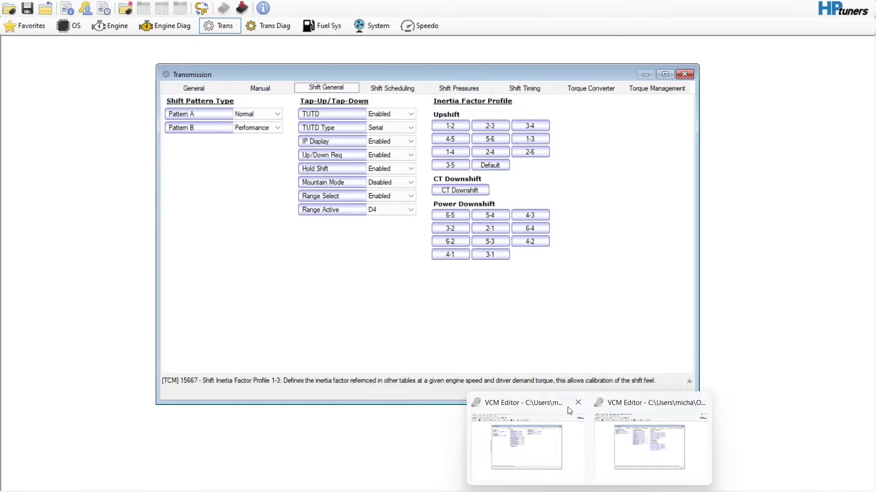
{"action": "mouse_move", "coordinate": [576, 405]}
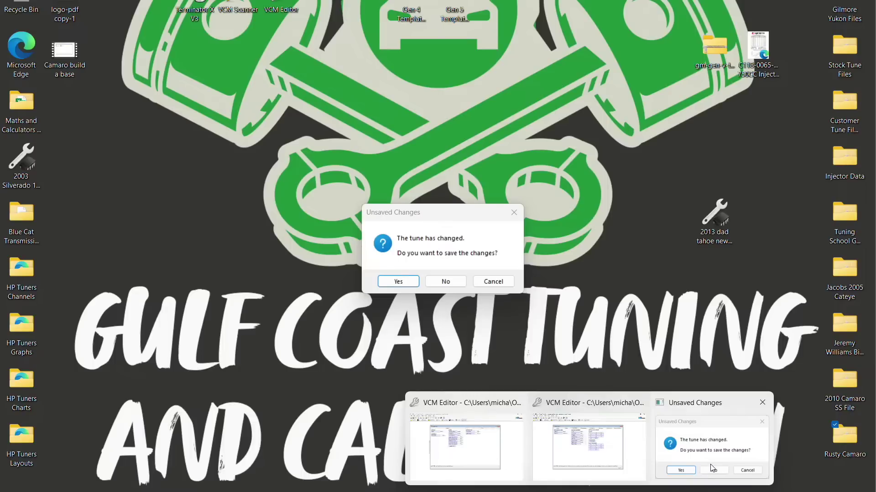
{"action": "left_click", "coordinate": [713, 468]}
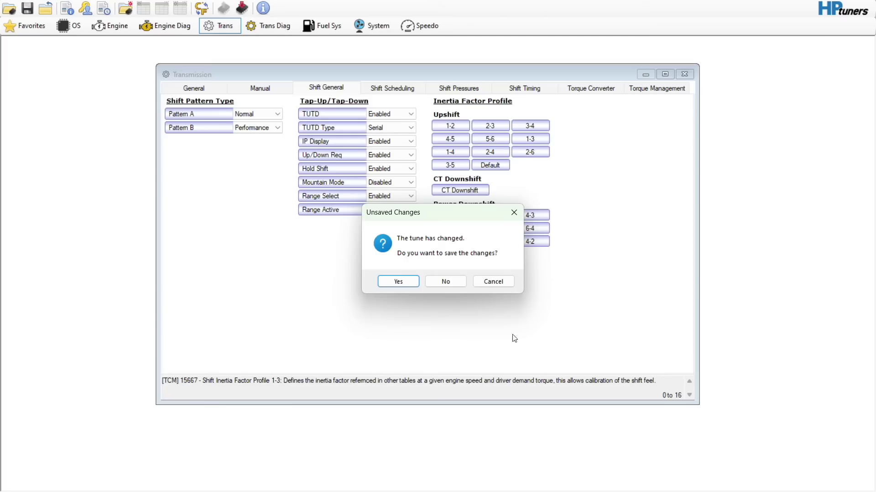
{"action": "left_click", "coordinate": [445, 280]}
{"action": "mouse_move", "coordinate": [581, 490]}
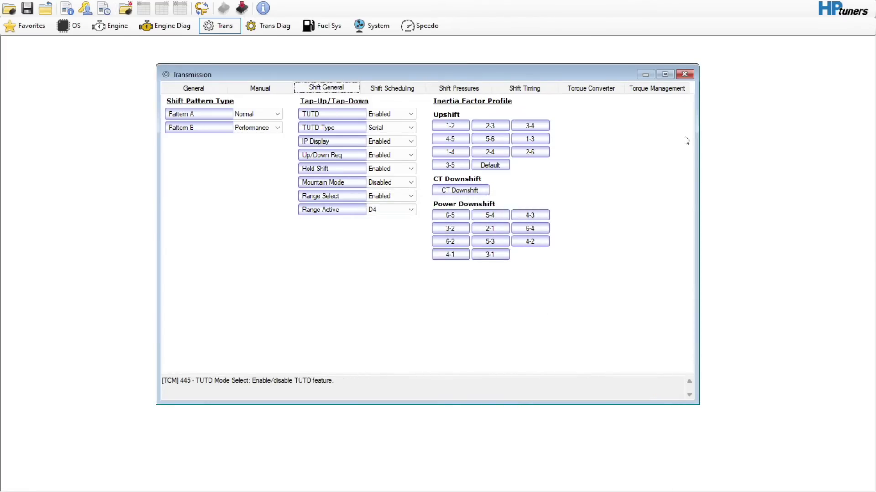
{"action": "left_click", "coordinate": [393, 90]}
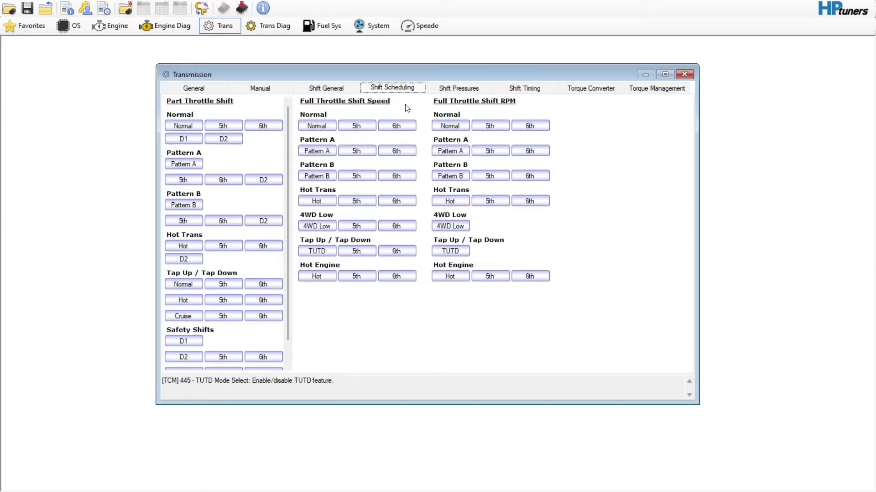
{"action": "left_click", "coordinate": [184, 128]}
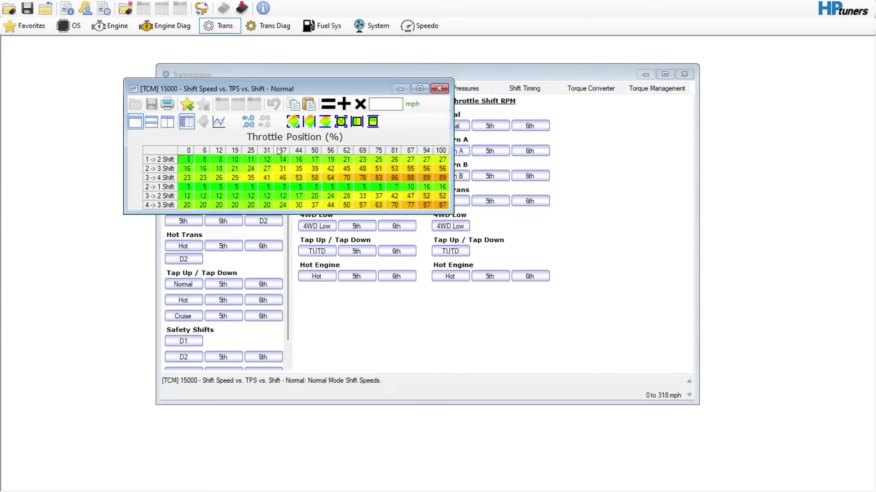
{"action": "left_click", "coordinate": [255, 152]}
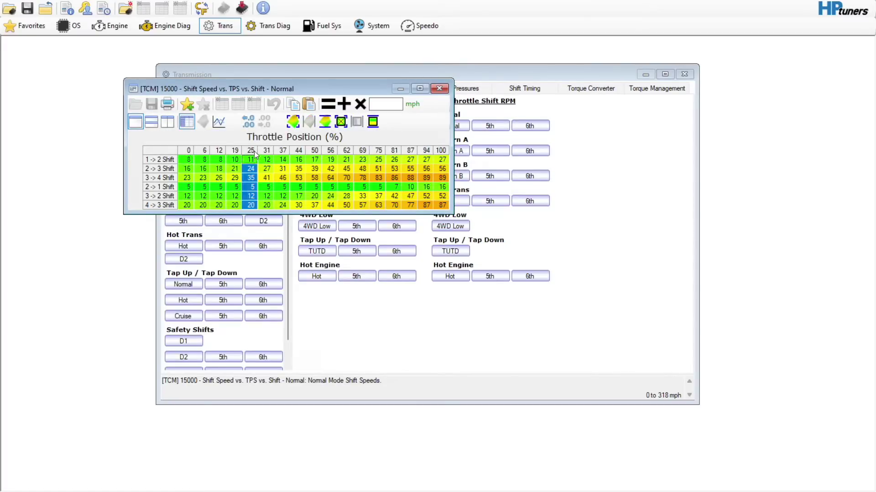
{"action": "left_click_drag", "start_coordinate": [255, 152], "coordinate": [345, 173]}
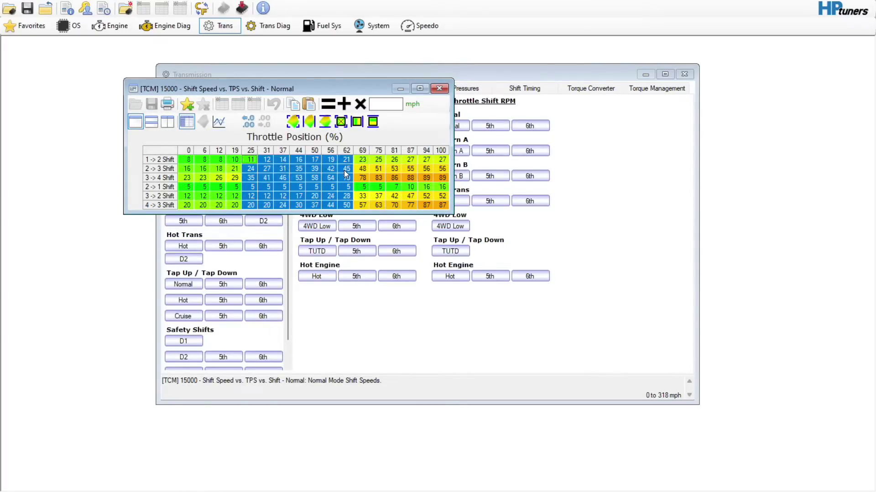
{"action": "left_click", "coordinate": [316, 171]}
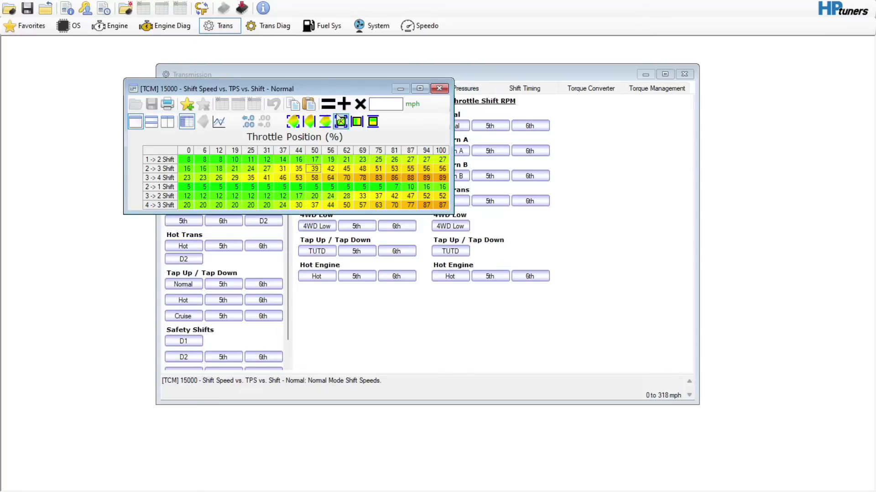
{"action": "left_click", "coordinate": [439, 88]}
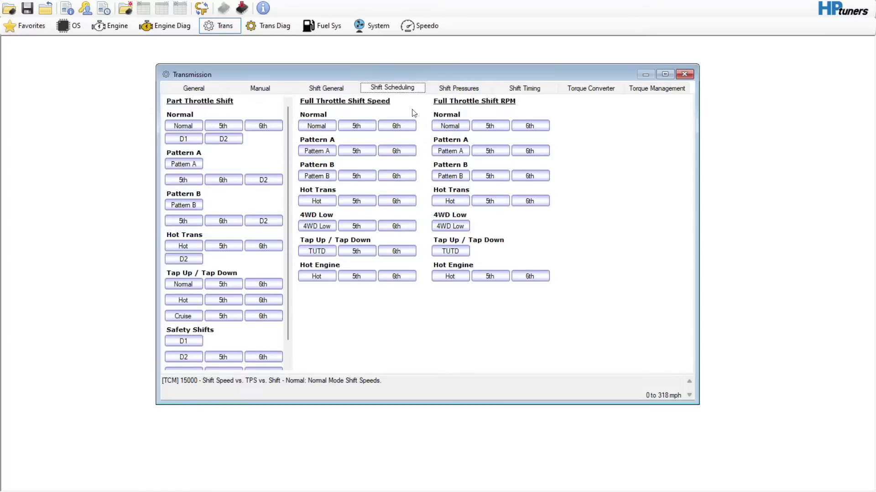
Review the Max Line Pressure vs. RPM vs. Gear table, then bring up the upshift pressure tables
{"action": "left_click", "coordinate": [447, 89]}
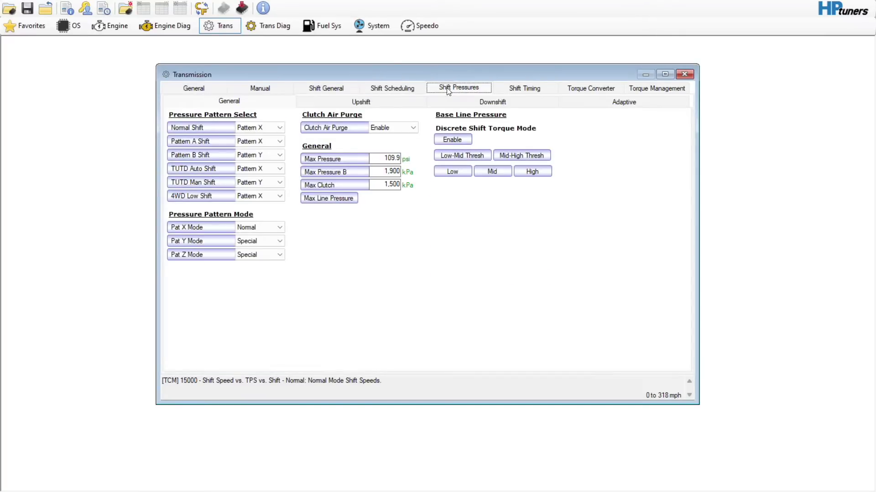
{"action": "left_click", "coordinate": [348, 200]}
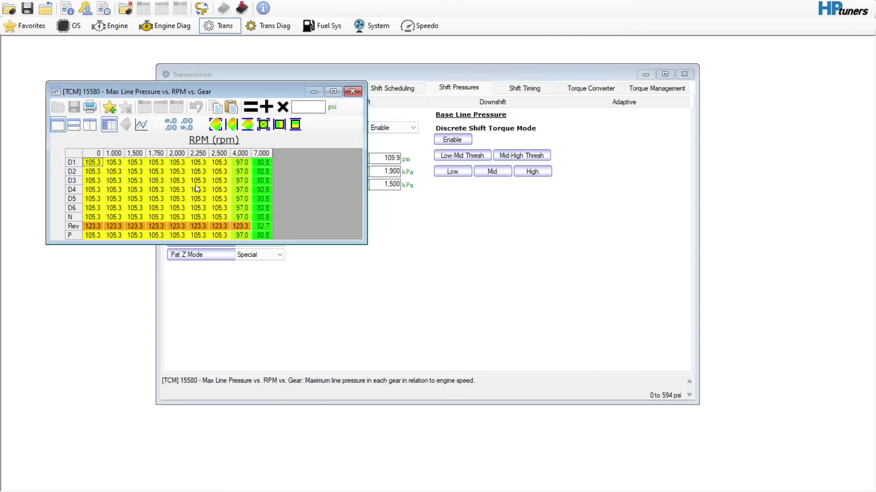
{"action": "left_click", "coordinate": [352, 92]}
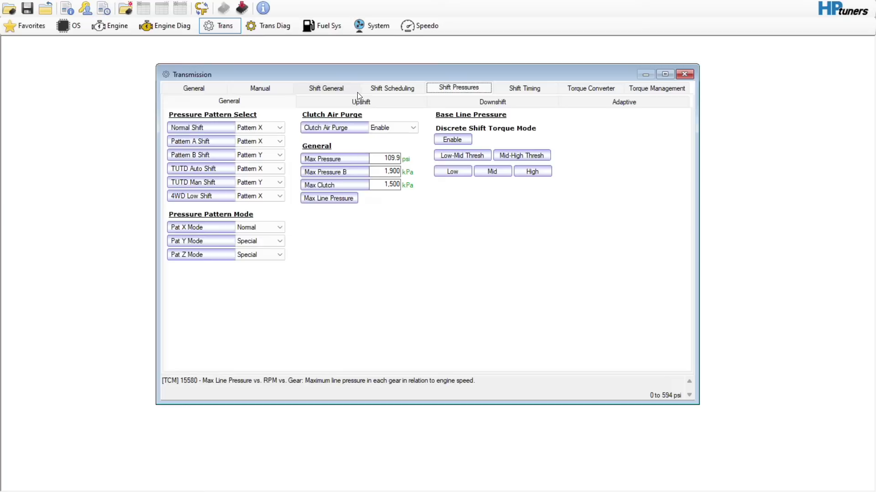
{"action": "left_click", "coordinate": [381, 102]}
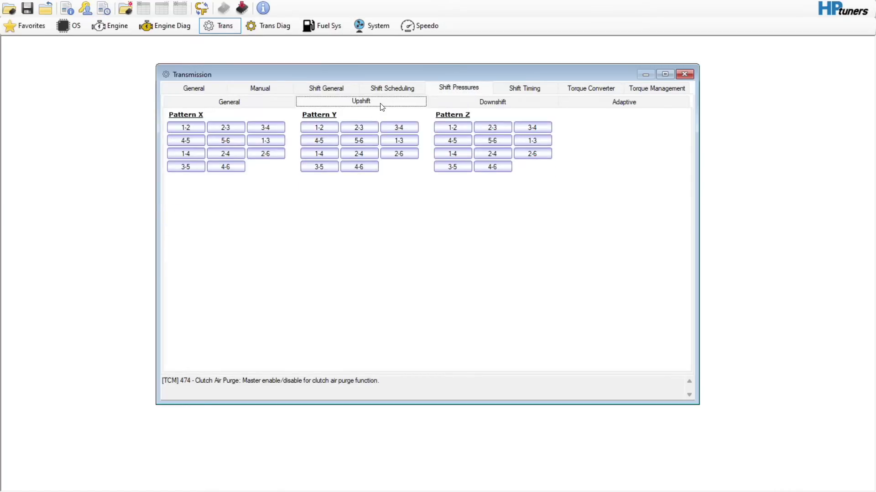
Add 15 psi to every cell of the Pattern X 1-2 base shift pressure table
{"action": "left_click", "coordinate": [187, 128]}
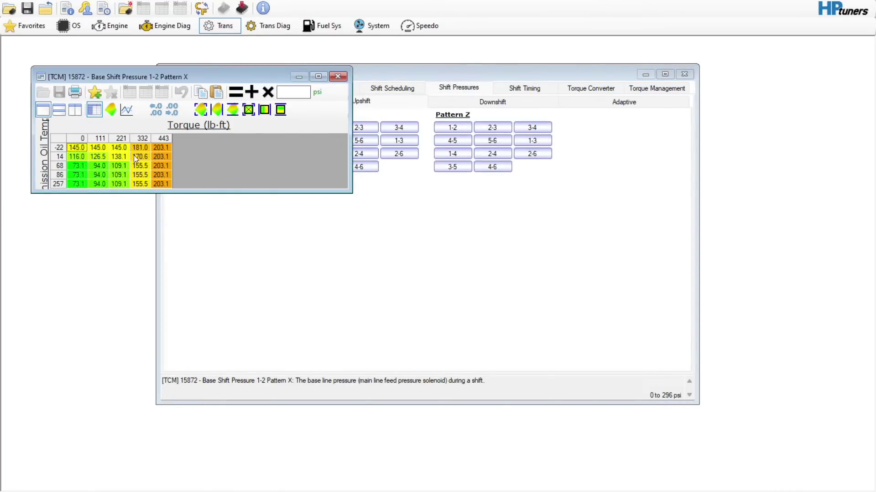
{"action": "left_click", "coordinate": [64, 137]}
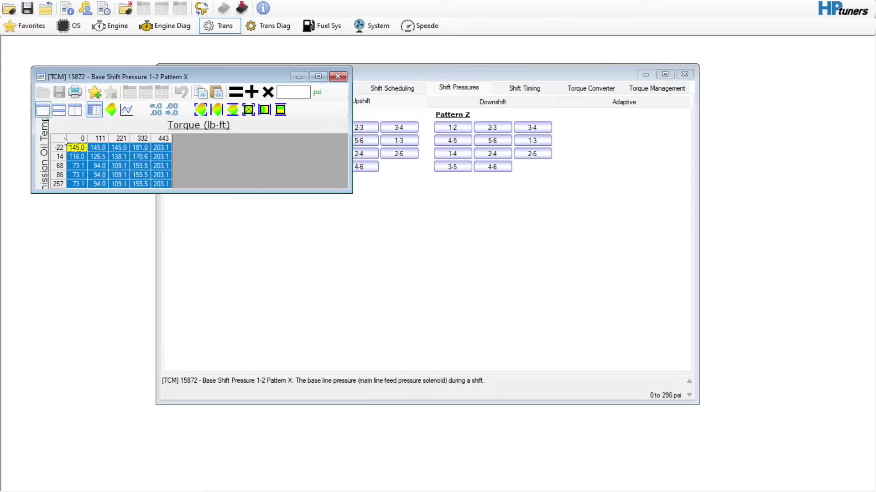
{"action": "left_click", "coordinate": [285, 89]}
{"action": "type", "text": "15"}
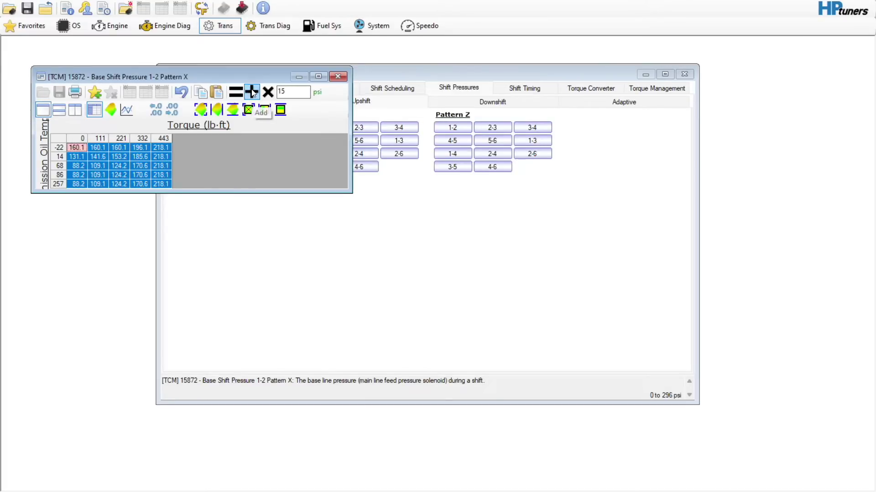
{"action": "left_click", "coordinate": [251, 91]}
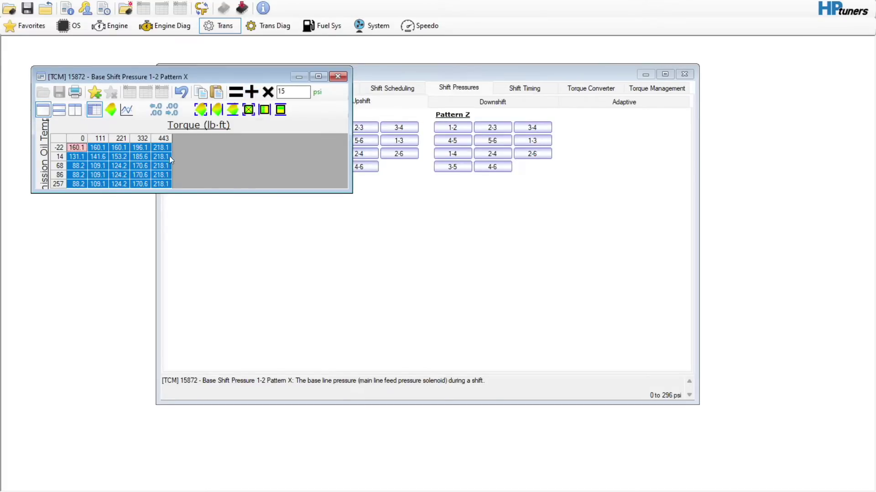
{"action": "left_click", "coordinate": [338, 76]}
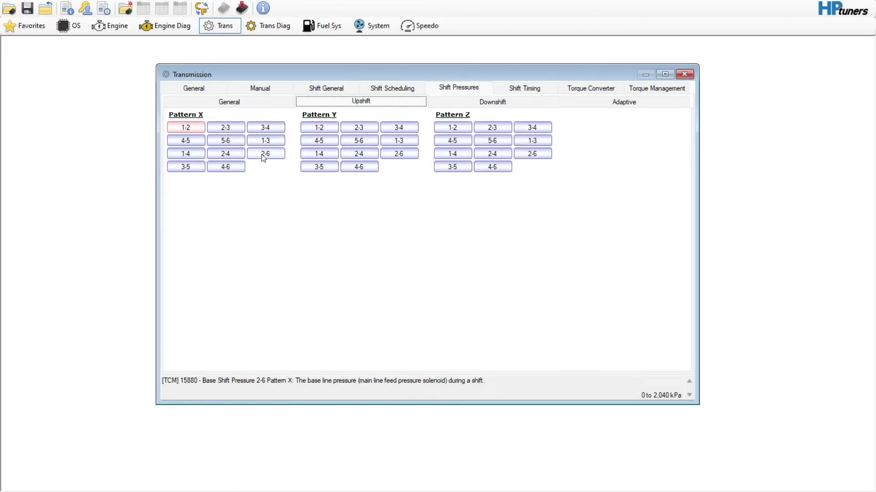
Add 15 psi to every cell of the Pattern Y 1-2 table and return to General
{"action": "left_click", "coordinate": [311, 127]}
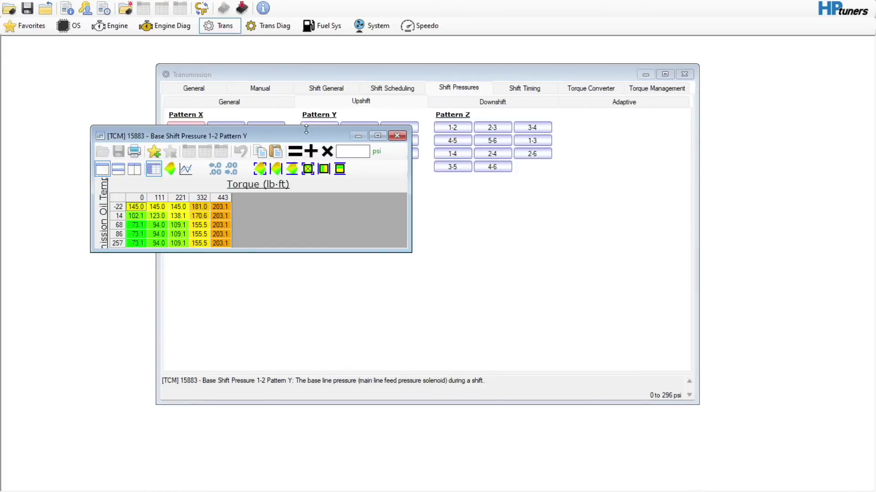
{"action": "left_click", "coordinate": [122, 199]}
{"action": "left_click", "coordinate": [347, 148]}
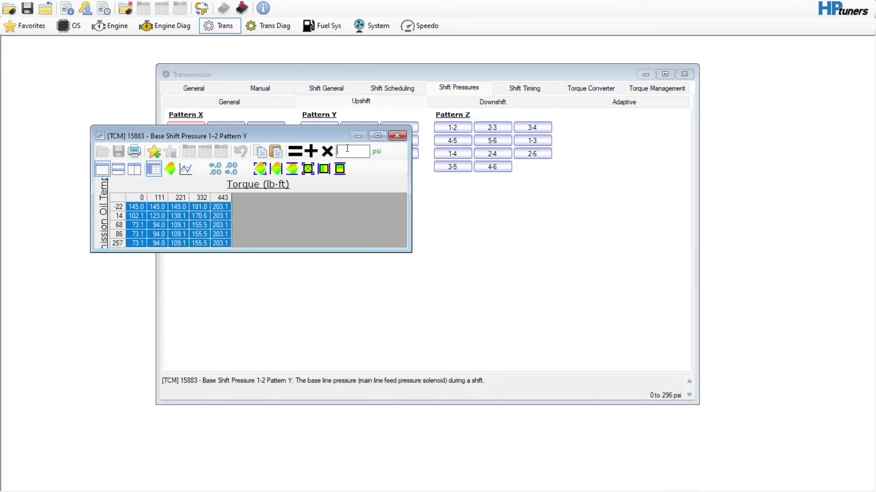
{"action": "type", "text": "15"}
{"action": "left_click", "coordinate": [311, 151]}
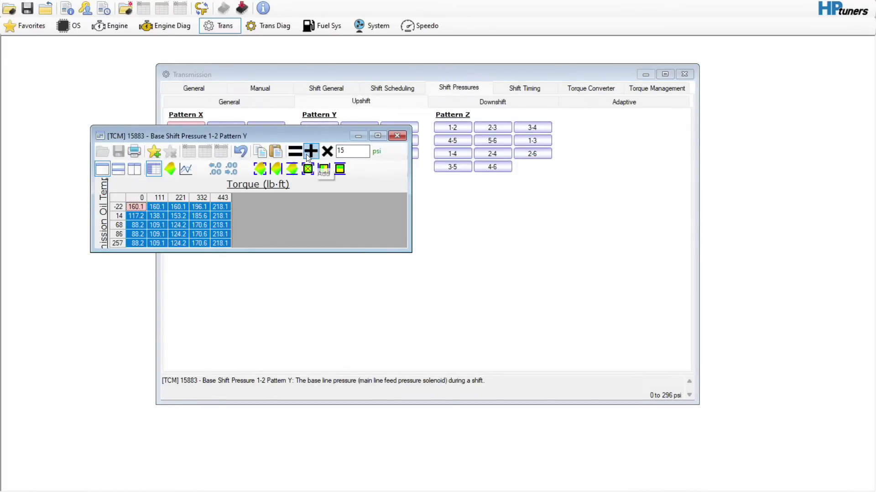
{"action": "left_click", "coordinate": [403, 137]}
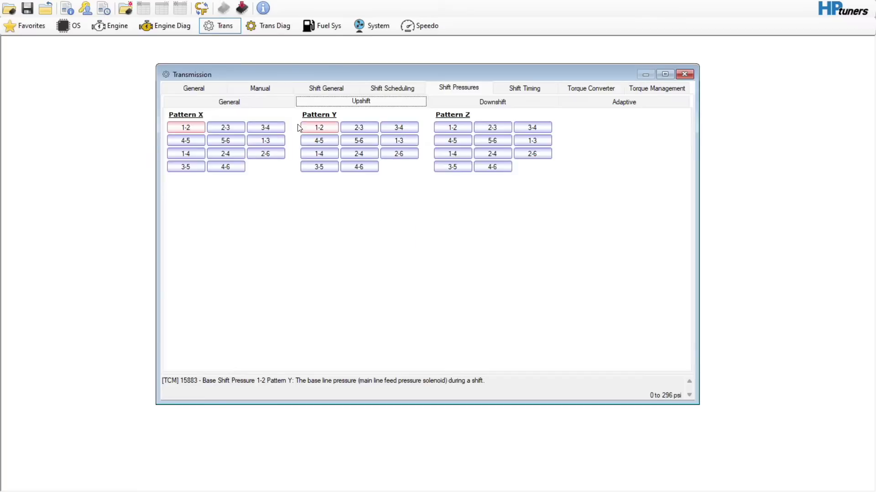
{"action": "left_click", "coordinate": [268, 103]}
Enter 150 for Max Pressure and recheck the Pattern X 1-2 upshift pressure table
{"action": "left_click", "coordinate": [386, 158]}
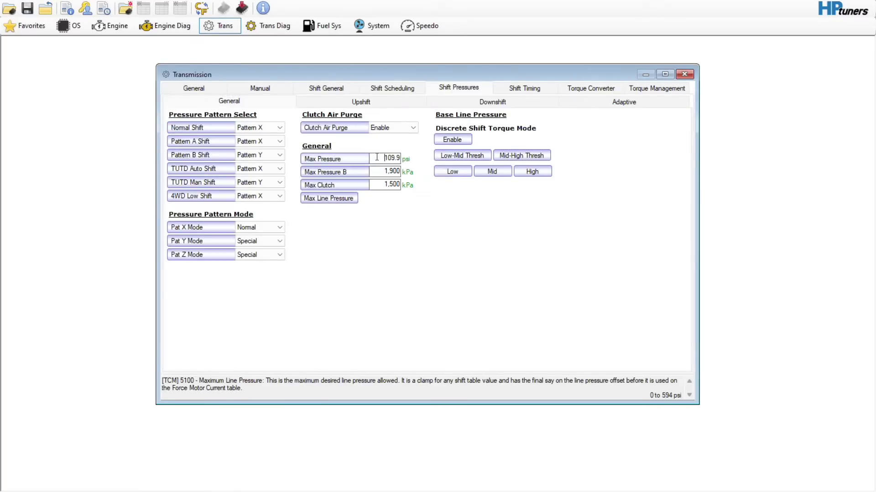
{"action": "type", "text": "150"}
{"action": "left_click", "coordinate": [371, 105]}
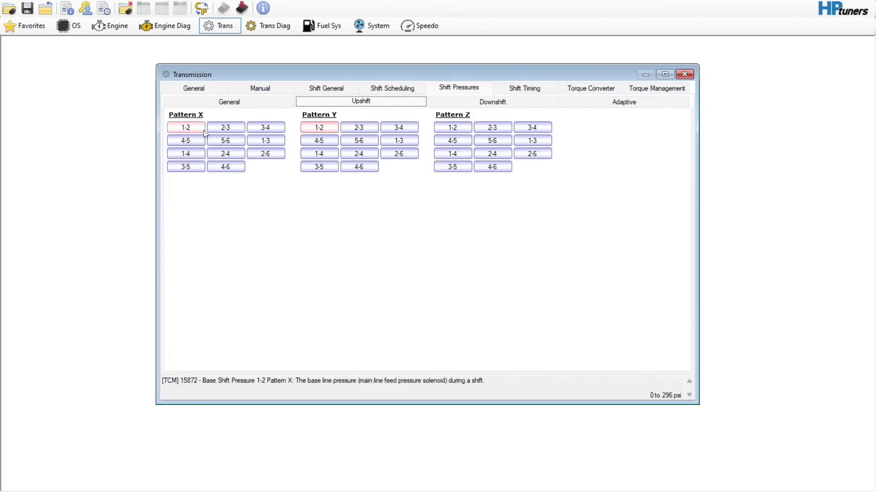
{"action": "left_click", "coordinate": [185, 127]}
{"action": "left_click", "coordinate": [337, 76]}
{"action": "left_click", "coordinate": [271, 102]}
Set Max Pressure to 250 psi and review the D1–D6 rows of the Max Line Pressure table
{"action": "left_click", "coordinate": [384, 159]}
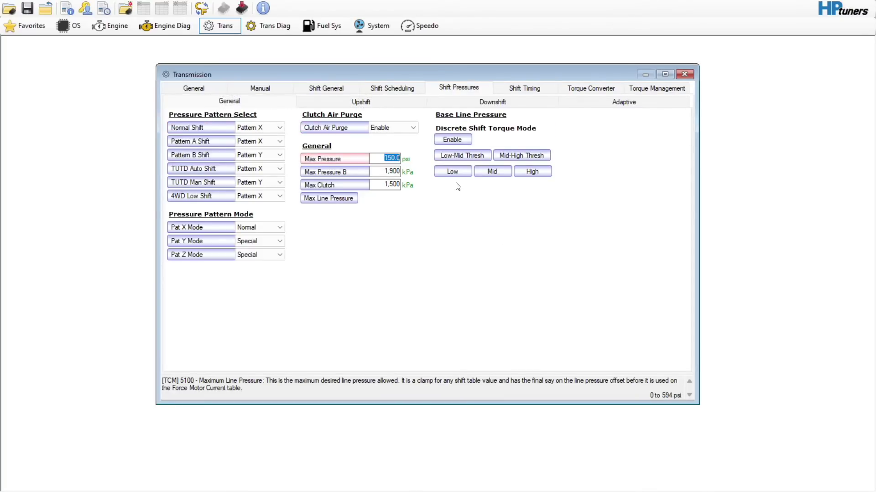
{"action": "type", "text": "250"}
{"action": "left_click", "coordinate": [337, 199]}
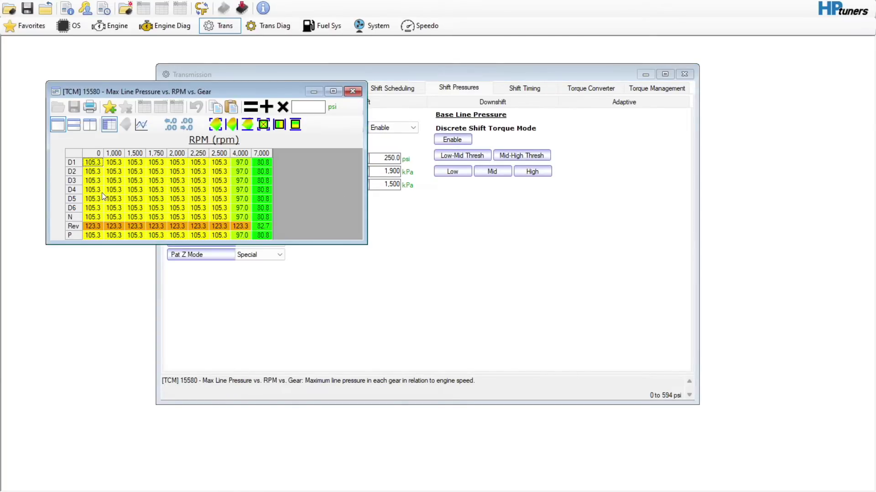
{"action": "left_click_drag", "start_coordinate": [74, 163], "coordinate": [87, 210]}
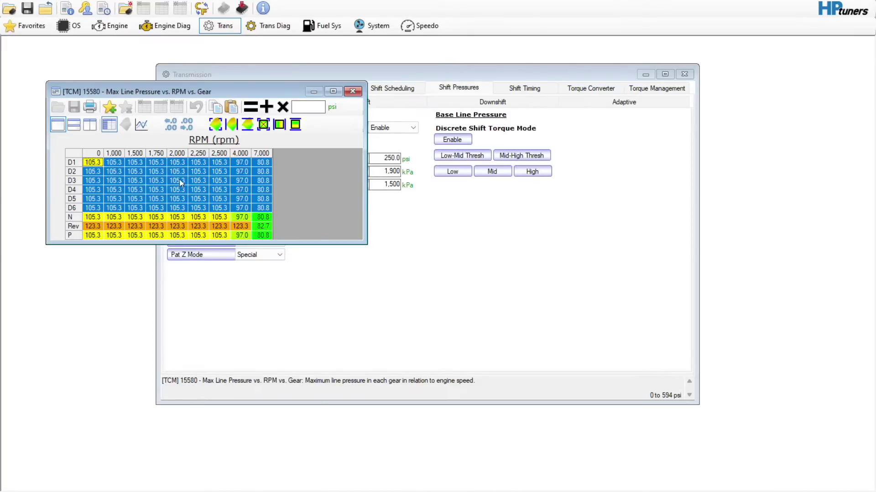
{"action": "left_click", "coordinate": [353, 91]}
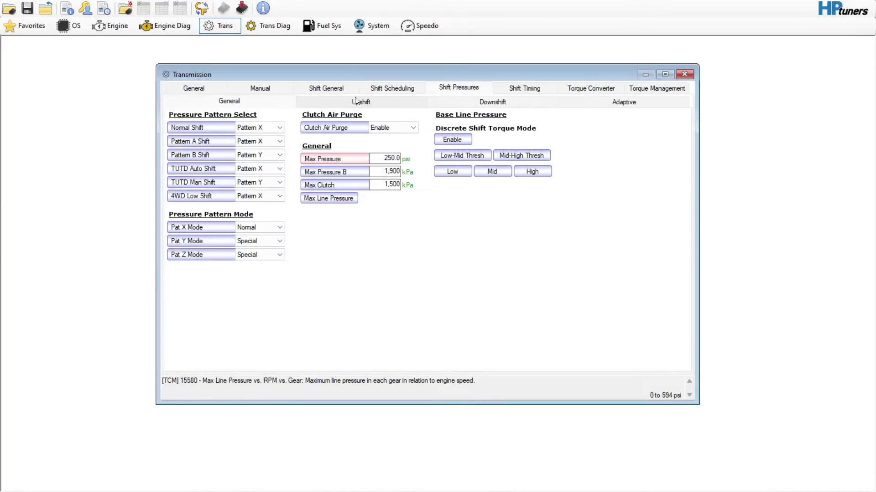
{"action": "left_click", "coordinate": [388, 105]}
Look over the downshift and adaptive pressures, then open the Shift Timing 1-2 Torque Adder table
{"action": "left_click", "coordinate": [470, 101]}
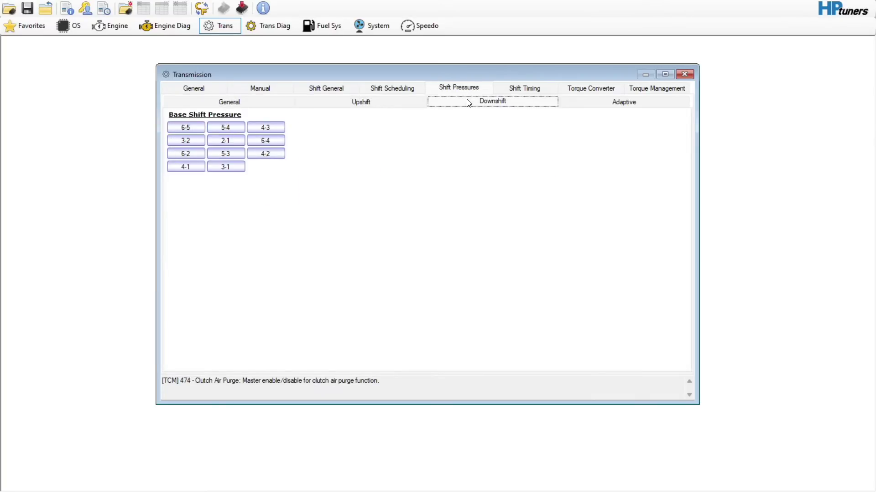
{"action": "left_click", "coordinate": [587, 100]}
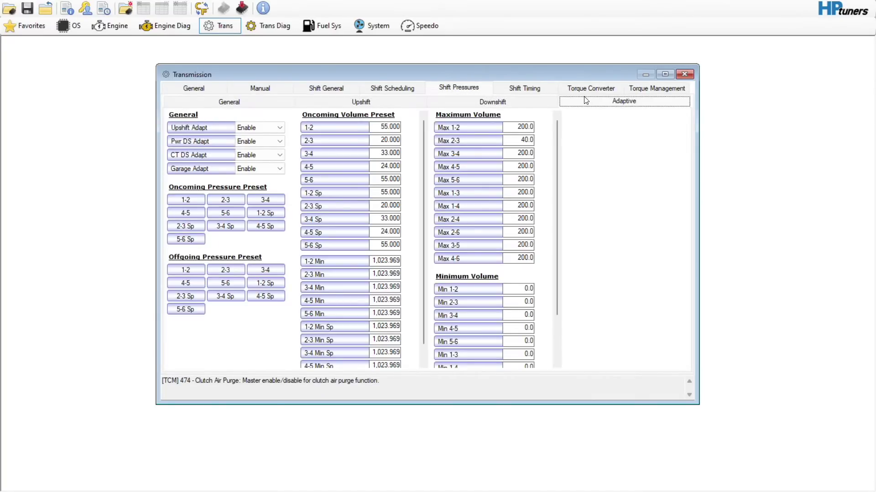
{"action": "left_click", "coordinate": [525, 88]}
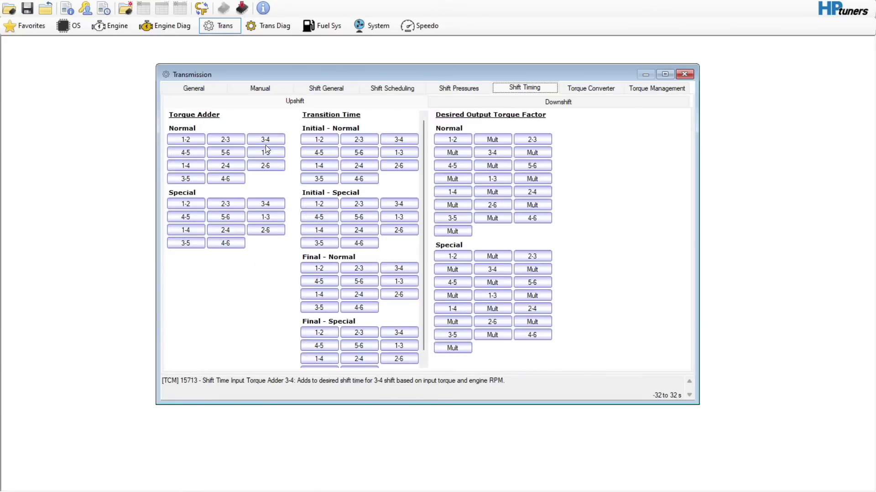
{"action": "left_click", "coordinate": [185, 140]}
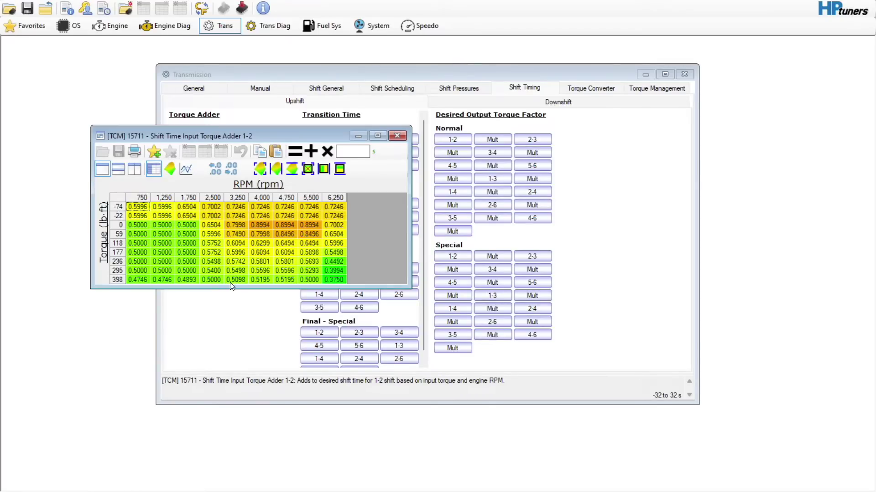
Replace the torque adder for rows 177 through 398 with 0.275
{"action": "left_click", "coordinate": [121, 253]}
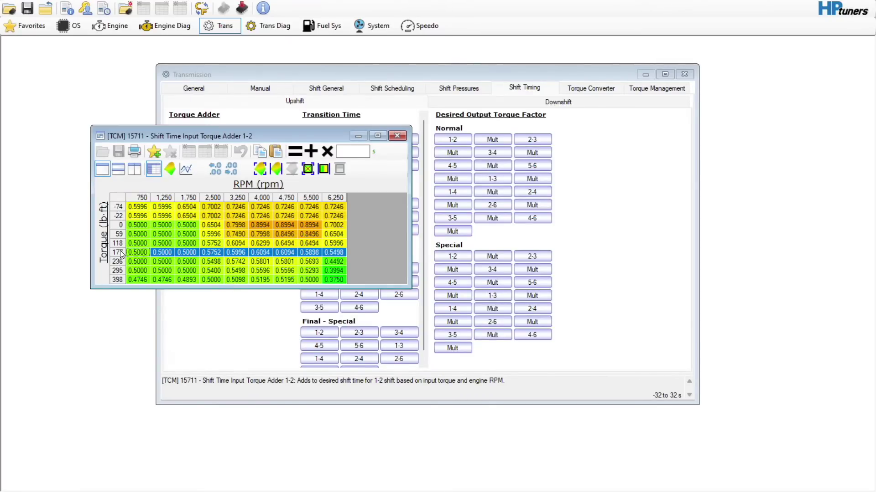
{"action": "left_click_drag", "start_coordinate": [121, 253], "coordinate": [133, 286]}
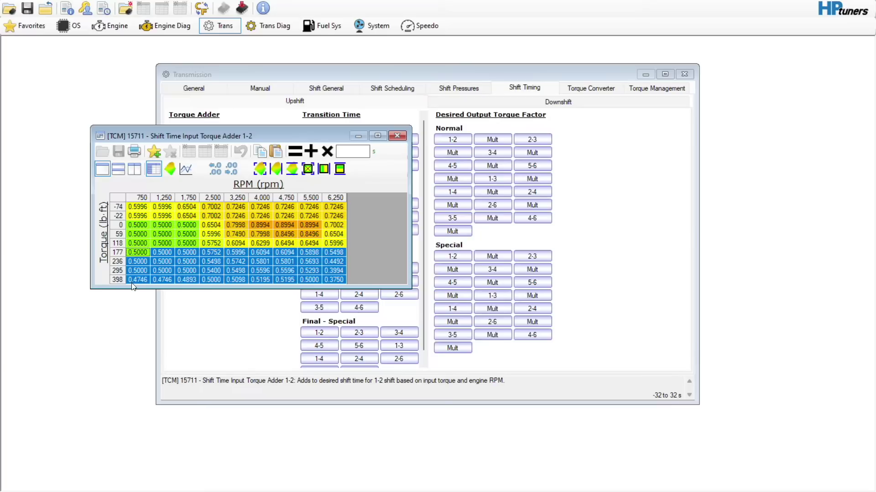
{"action": "left_click", "coordinate": [347, 152]}
{"action": "key", "text": "BackSpace"}
{"action": "type", "text": ".275"}
{"action": "left_click", "coordinate": [295, 151]}
Vertically interpolate rows -74 through 177 to blend them, then close the table
{"action": "left_click_drag", "start_coordinate": [124, 253], "coordinate": [120, 208]}
{"action": "left_click", "coordinate": [340, 168]}
{"action": "left_click", "coordinate": [302, 225]}
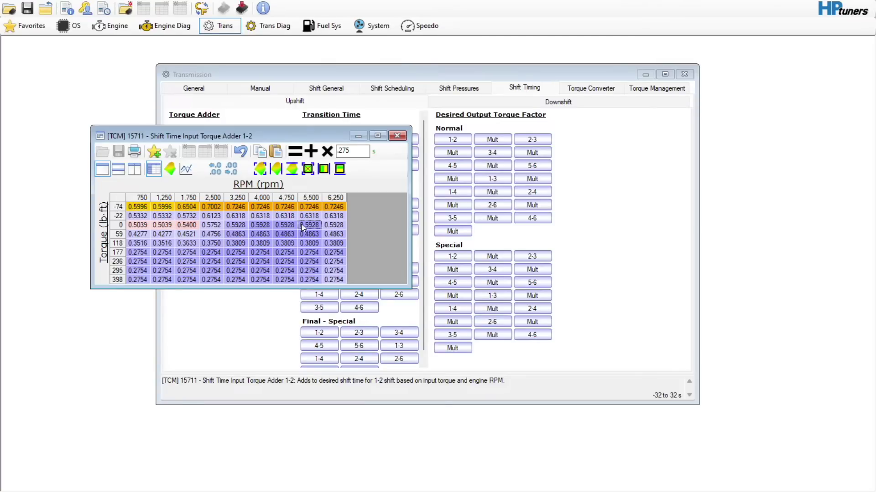
{"action": "left_click", "coordinate": [400, 138]}
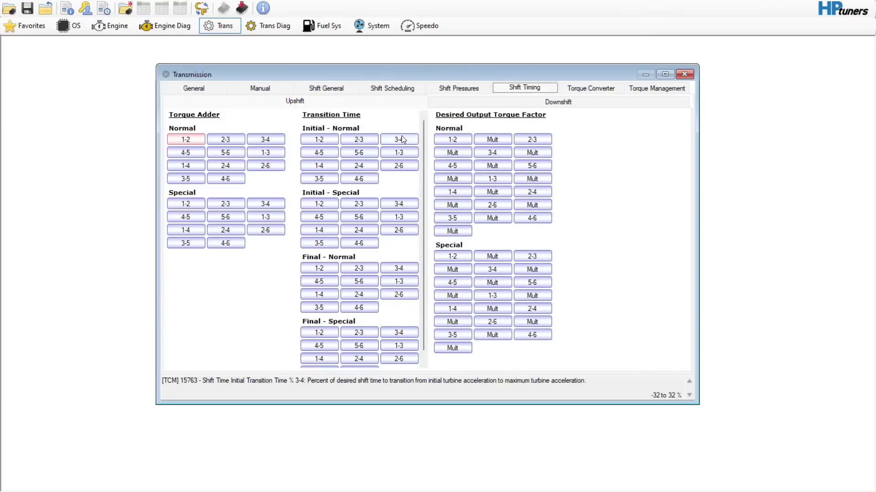
{"action": "left_click", "coordinate": [516, 102]}
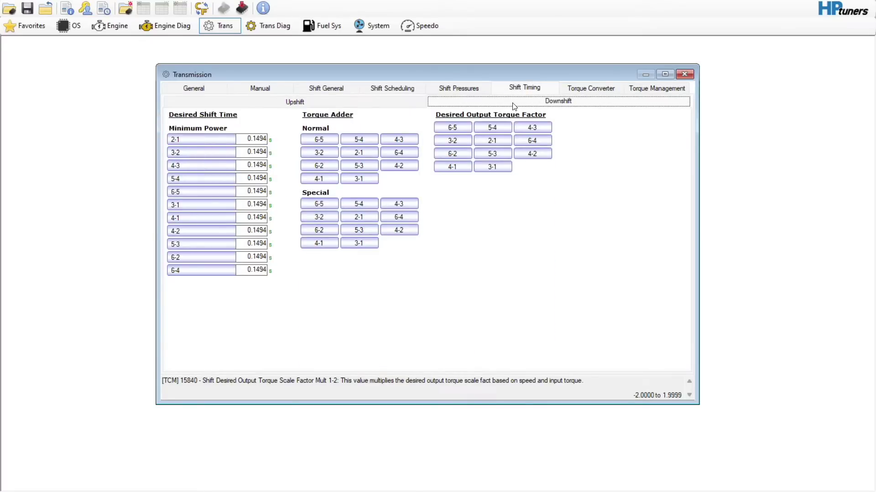
{"action": "left_click", "coordinate": [582, 88]}
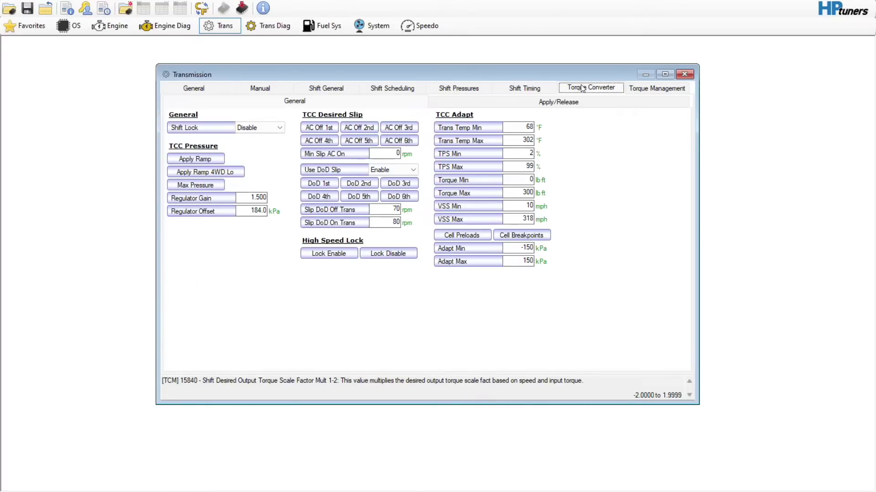
Review the Normal, Normal D2 and WOT Normal converter apply/release speed tables
{"action": "left_click", "coordinate": [518, 105]}
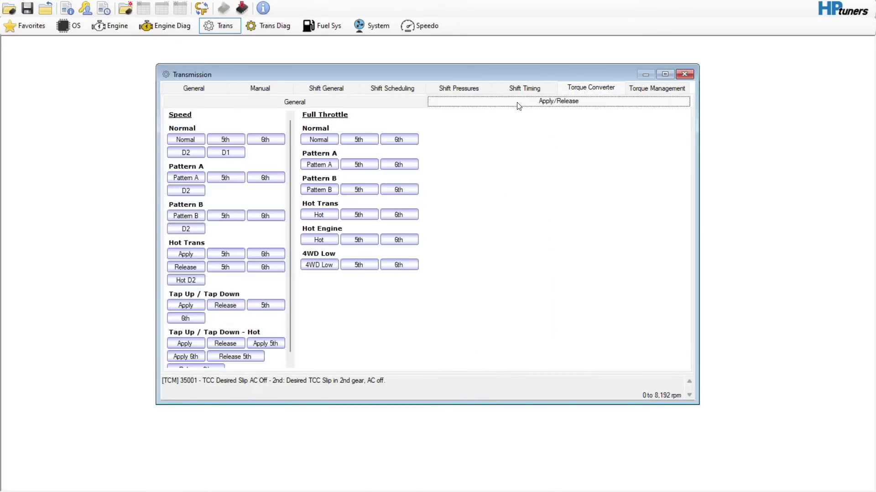
{"action": "left_click", "coordinate": [192, 151]}
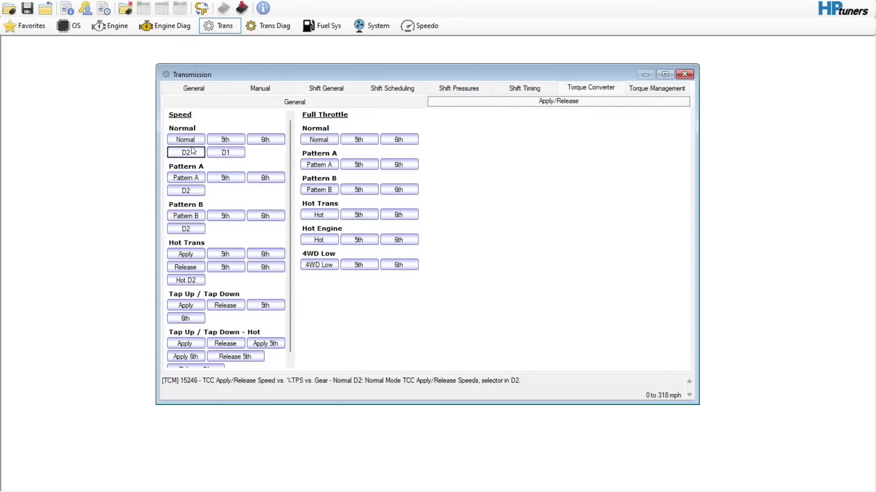
{"action": "left_click", "coordinate": [415, 161]}
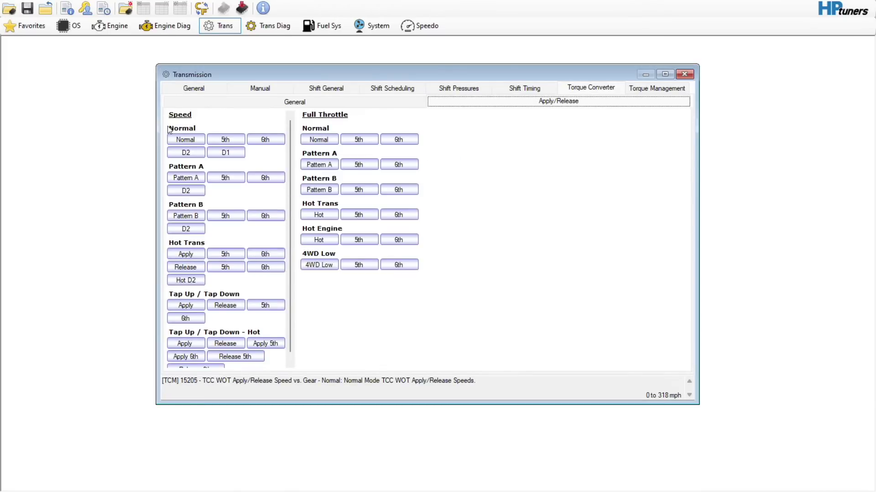
{"action": "left_click", "coordinate": [181, 138]}
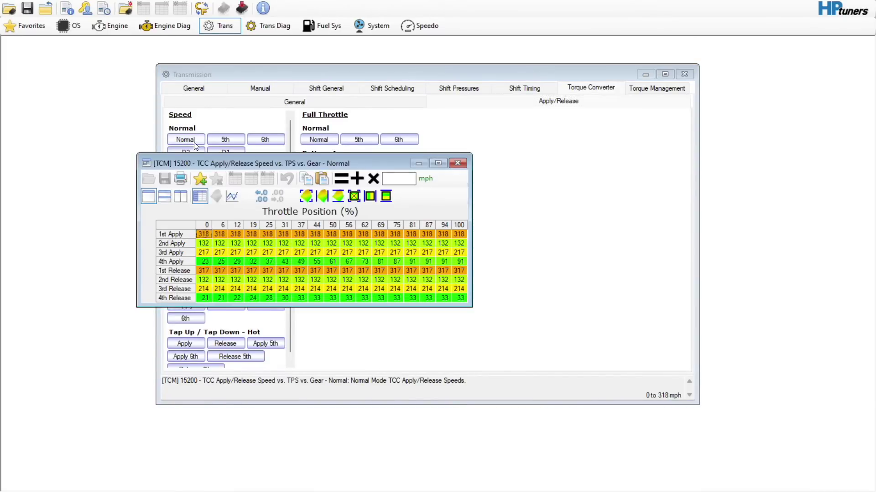
{"action": "left_click", "coordinate": [457, 164]}
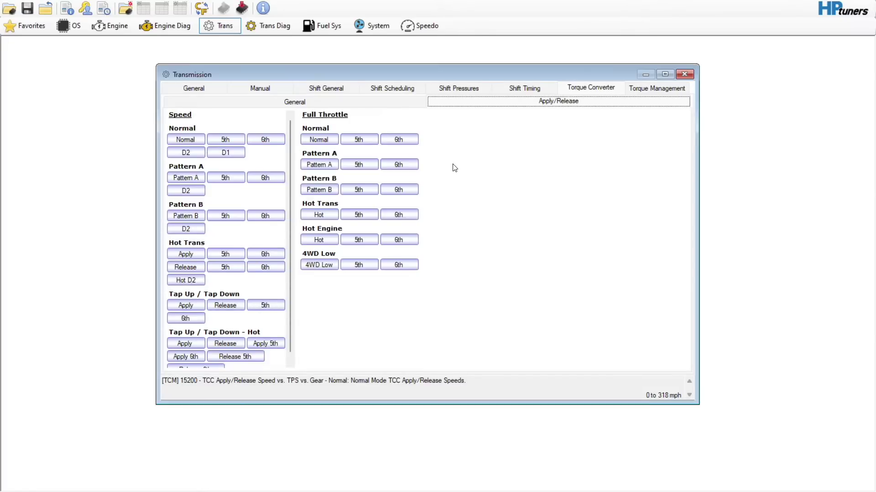
{"action": "left_click", "coordinate": [319, 141]}
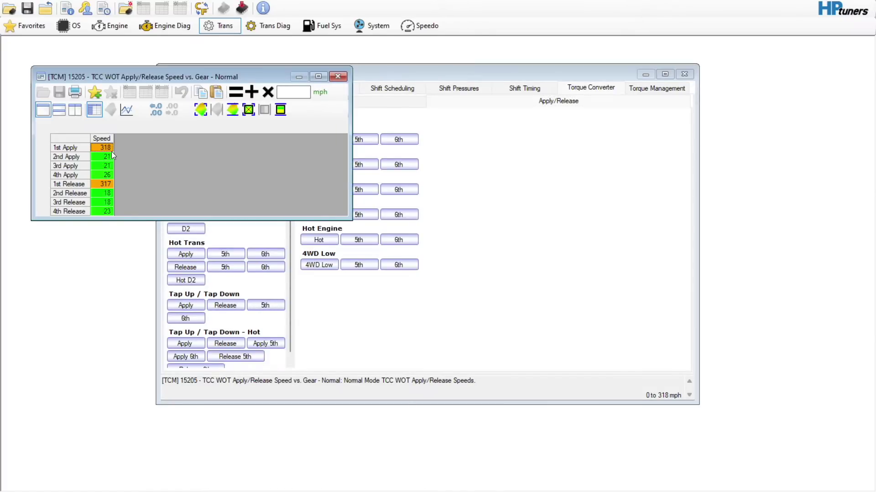
{"action": "left_click", "coordinate": [338, 76]}
Review the 1st and 2nd gear AC-off desired slip tables
{"action": "left_click", "coordinate": [346, 103]}
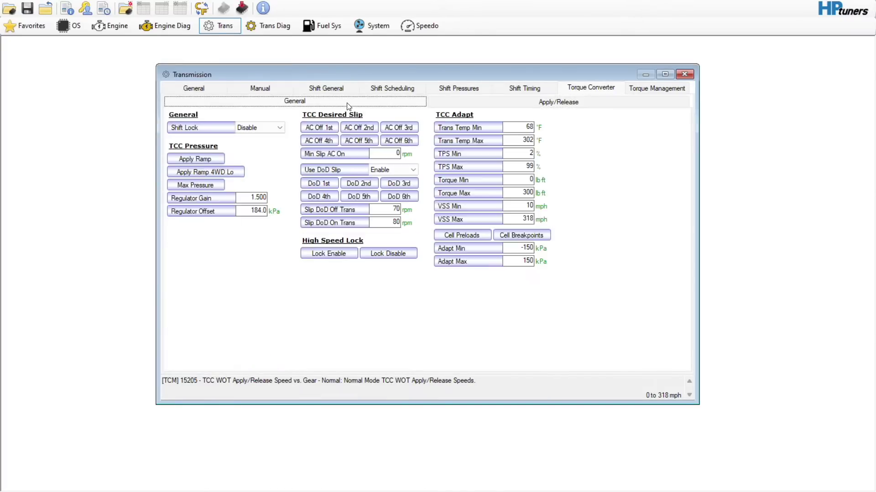
{"action": "left_click", "coordinate": [328, 133]}
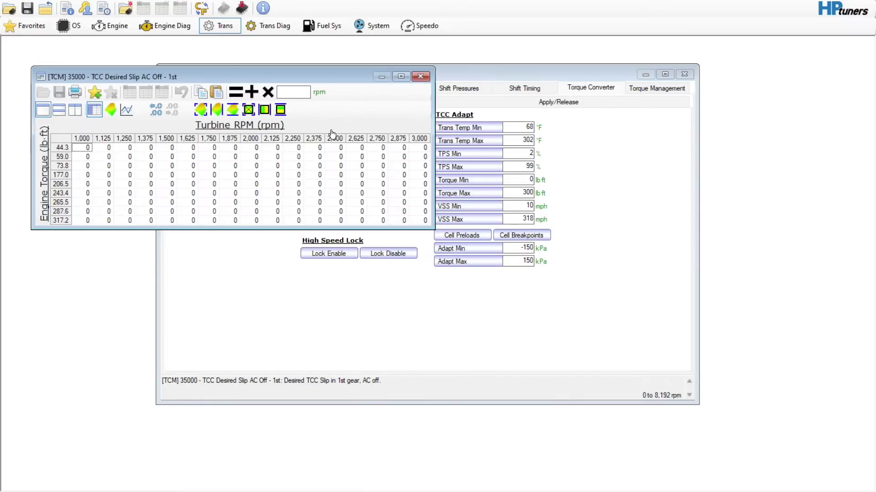
{"action": "left_click", "coordinate": [420, 76]}
{"action": "left_click", "coordinate": [369, 129]}
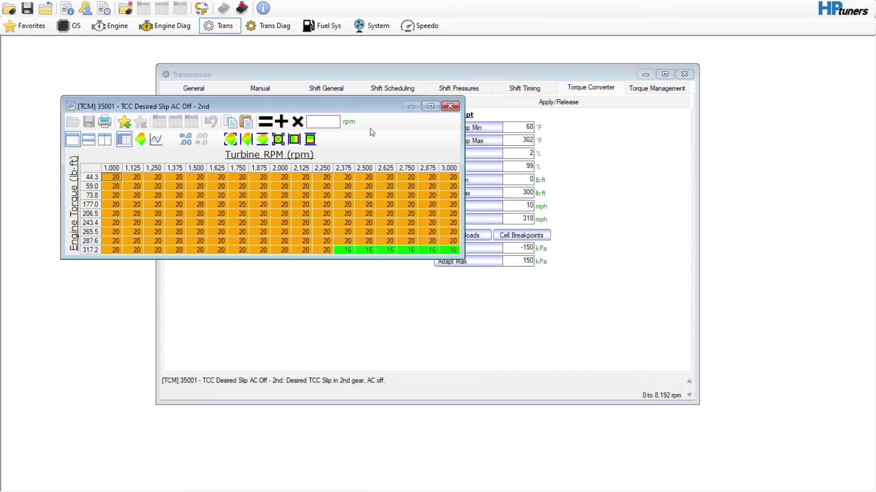
{"action": "left_click", "coordinate": [450, 105]}
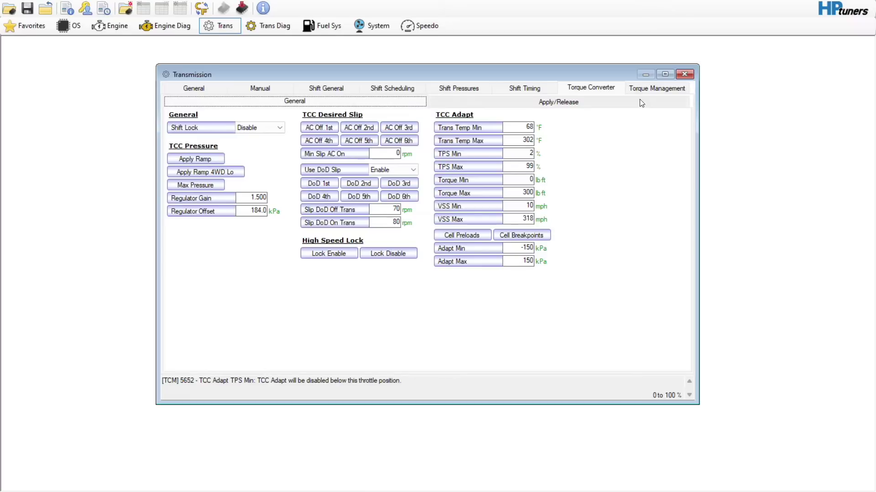
{"action": "left_click", "coordinate": [652, 90]}
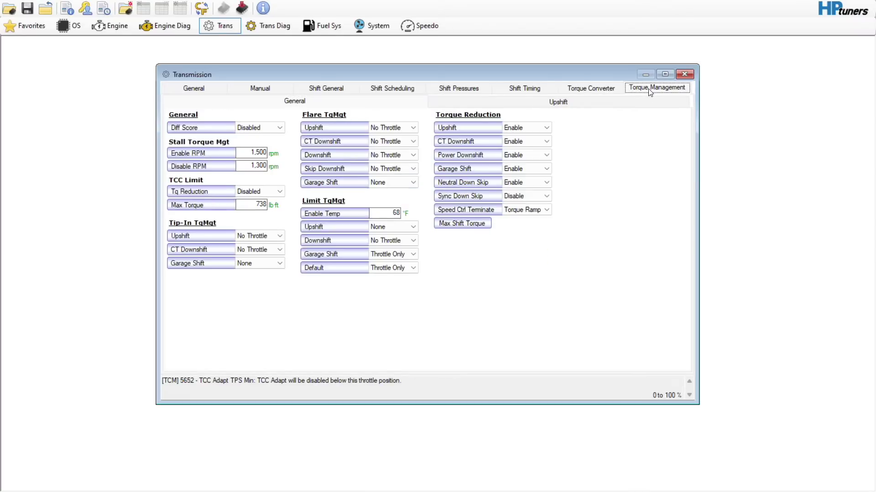
Review the Torque Management Upshift settings, then select the Blue Cat Transmission Software folder
{"action": "left_click", "coordinate": [473, 101]}
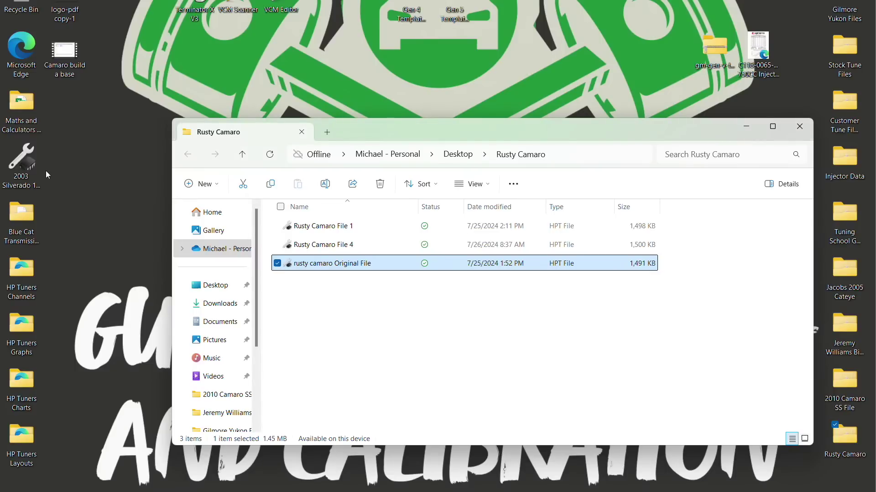
{"action": "left_click", "coordinate": [22, 213]}
Launch Bluecat Trans Table Generator and choose the 6L80/90E transmission
{"action": "double_click", "coordinate": [22, 213]}
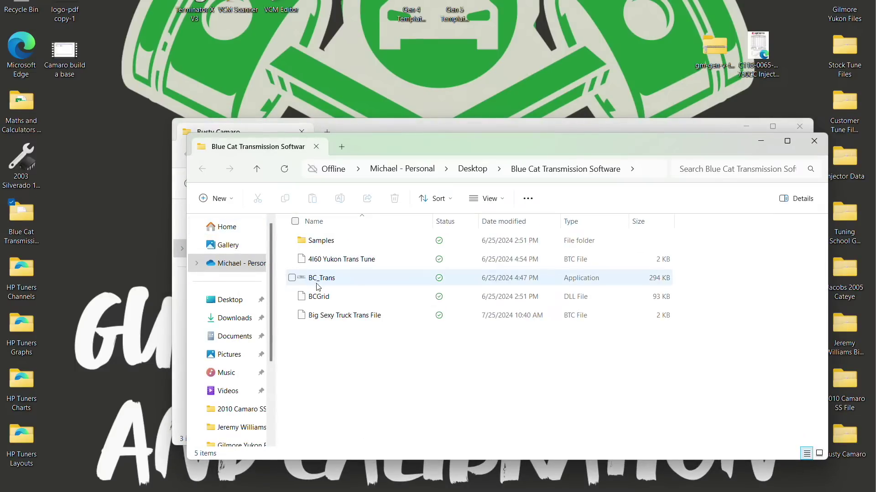
{"action": "double_click", "coordinate": [324, 282]}
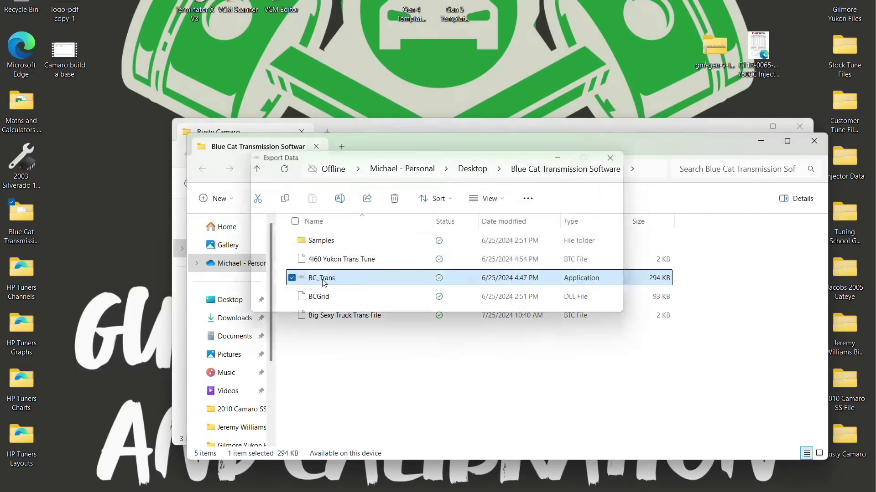
{"action": "left_click", "coordinate": [314, 123]}
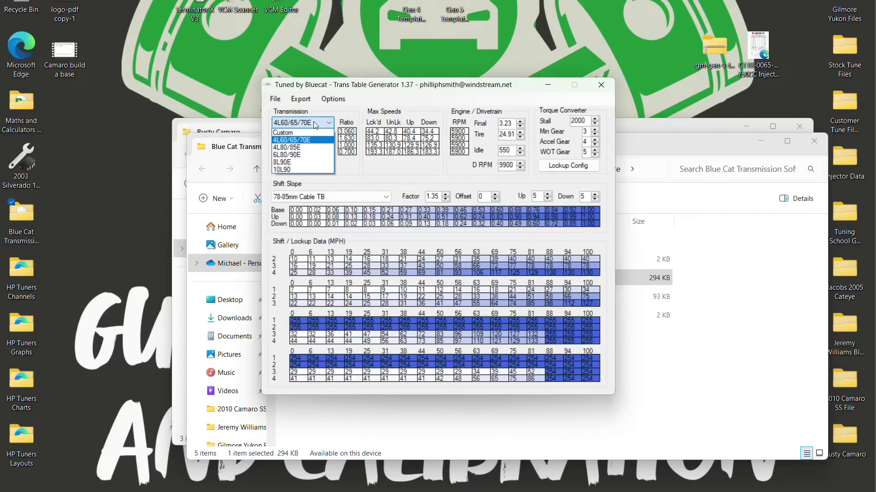
{"action": "left_click", "coordinate": [304, 155]}
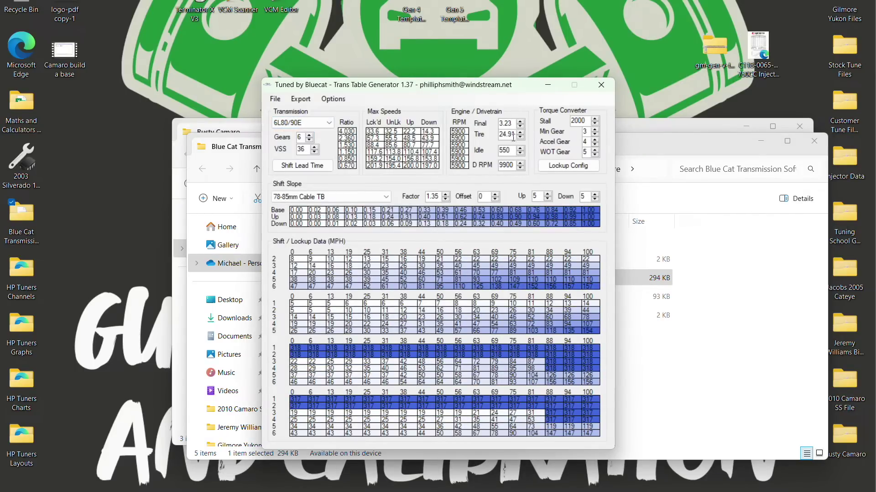
Set the shift slope to 10-Up Camaro ETC and idle RPM to 750
{"action": "left_click", "coordinate": [347, 197]}
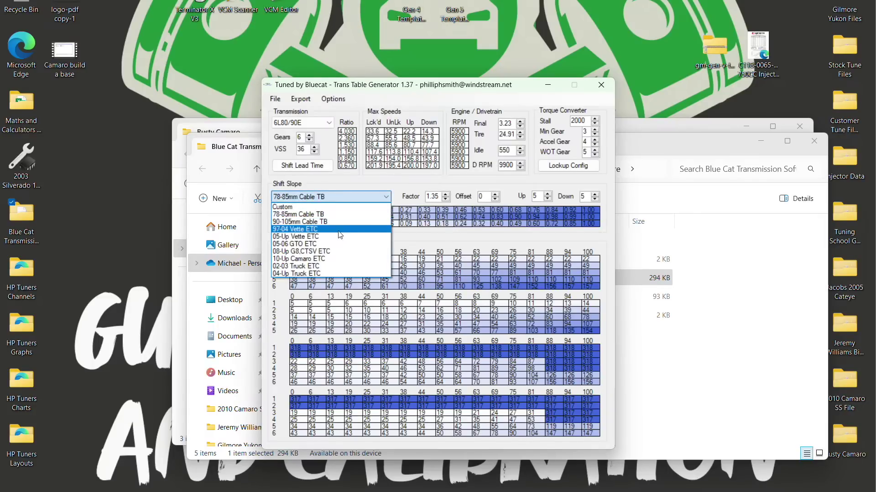
{"action": "left_click", "coordinate": [338, 259]}
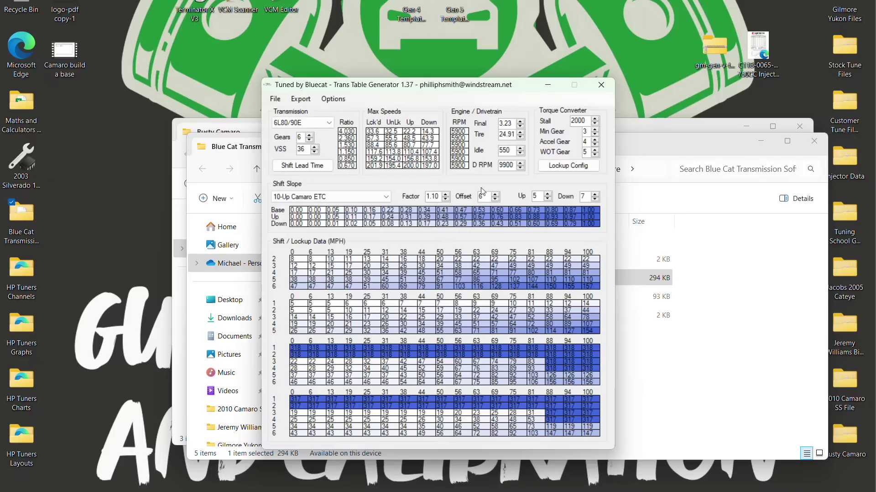
{"action": "double_click", "coordinate": [511, 150]}
{"action": "type", "text": "750"}
{"action": "left_click", "coordinate": [427, 279]}
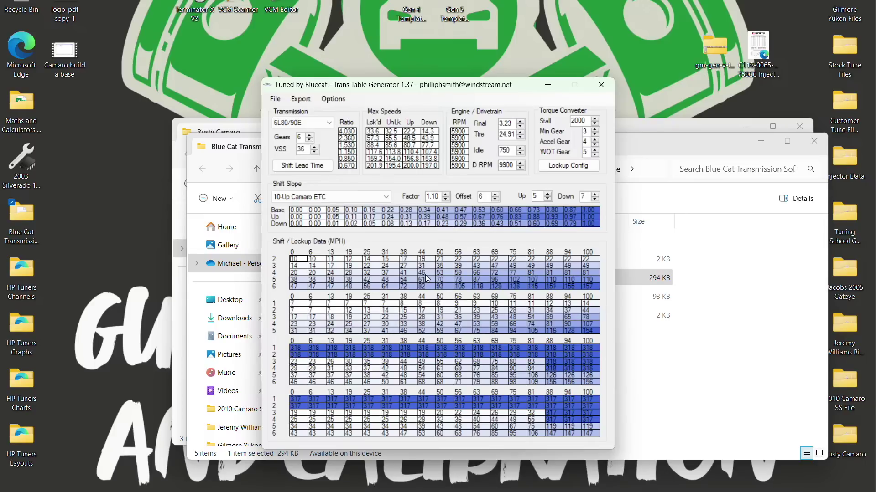
{"action": "left_click", "coordinate": [426, 276]}
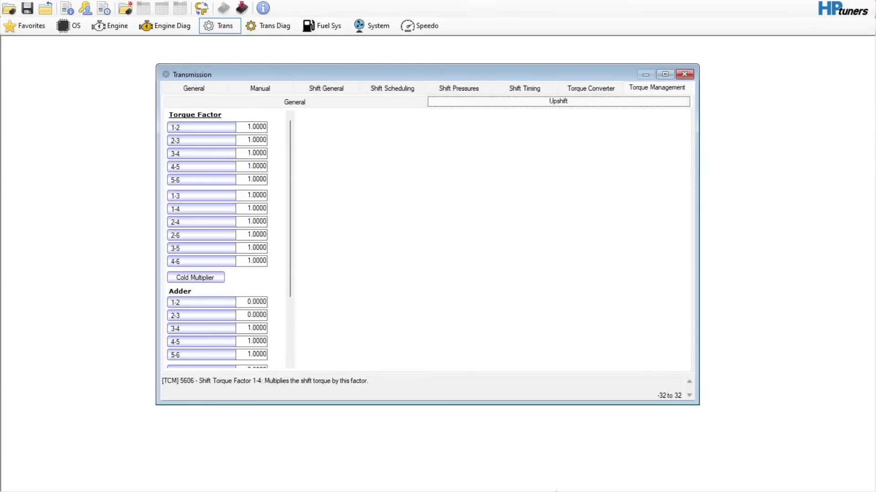
Read the current 27.79 tire and 3.27 ratio in the Gear/Tire Wizard, then return to Bluecat
{"action": "key", "text": "alt+t"}
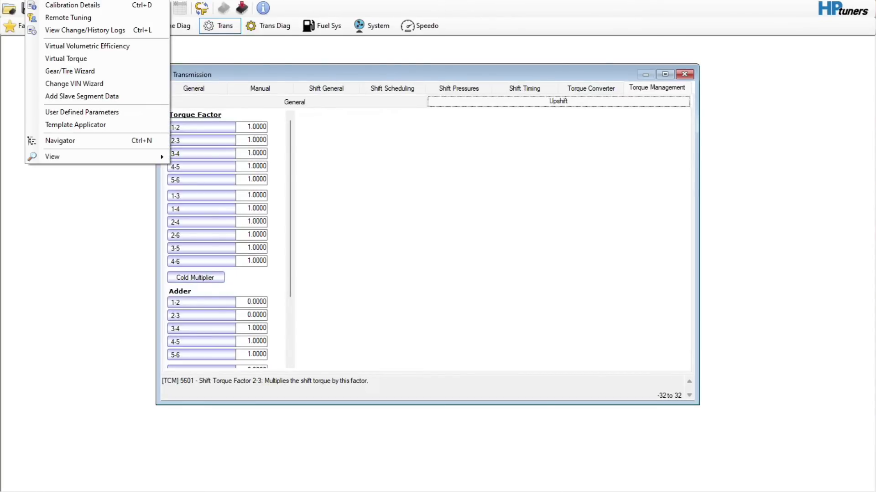
{"action": "left_click", "coordinate": [72, 71]}
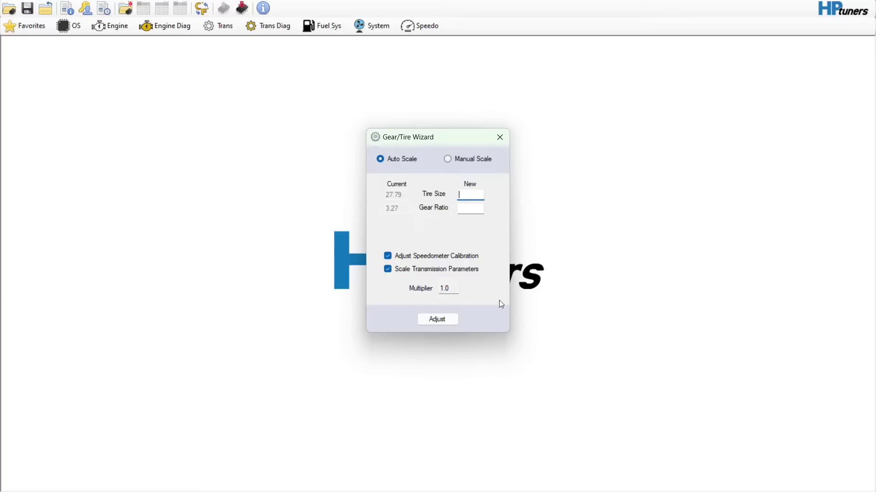
{"action": "left_click", "coordinate": [581, 475]}
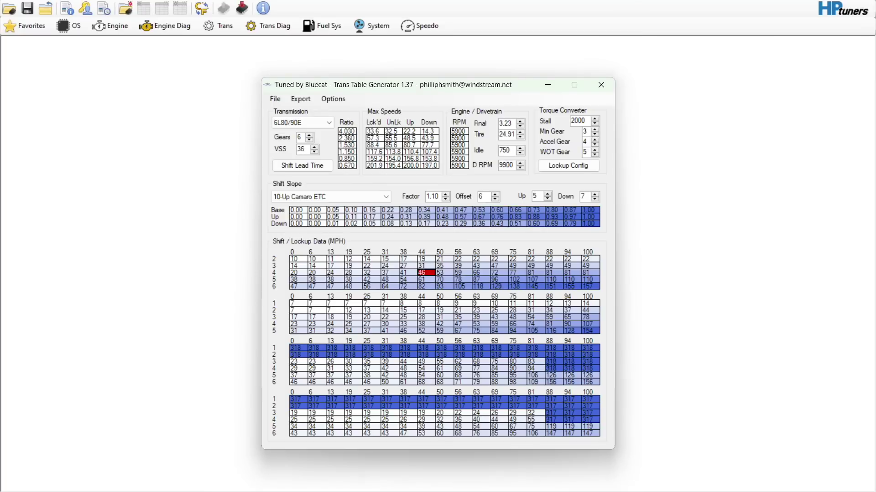
Set tire size 27.79 and final drive 3.27, then check the resulting 86 mph fifth-gear shift
{"action": "double_click", "coordinate": [501, 134]}
{"action": "type", "text": "27.79"}
{"action": "mouse_move", "coordinate": [489, 90]}
{"action": "left_mouse_down"}
{"action": "mouse_move", "coordinate": [753, 271]}
{"action": "mouse_move", "coordinate": [503, 81]}
{"action": "left_mouse_up"}
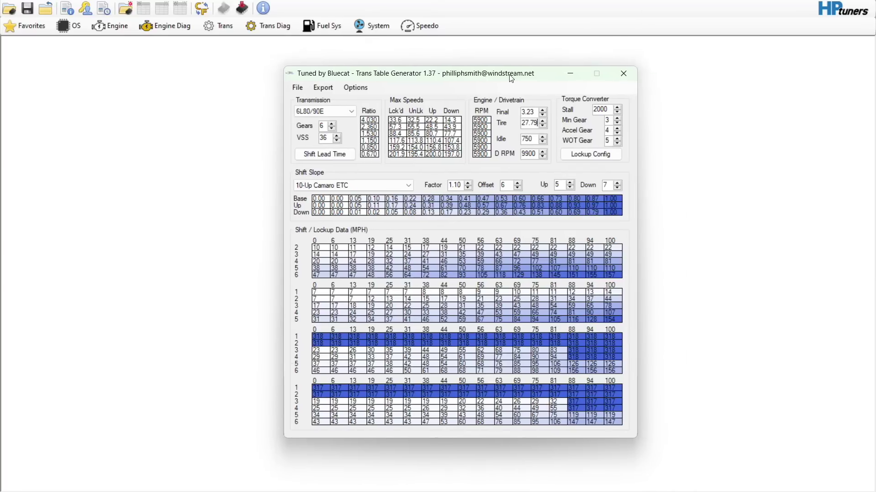
{"action": "left_click", "coordinate": [527, 115]}
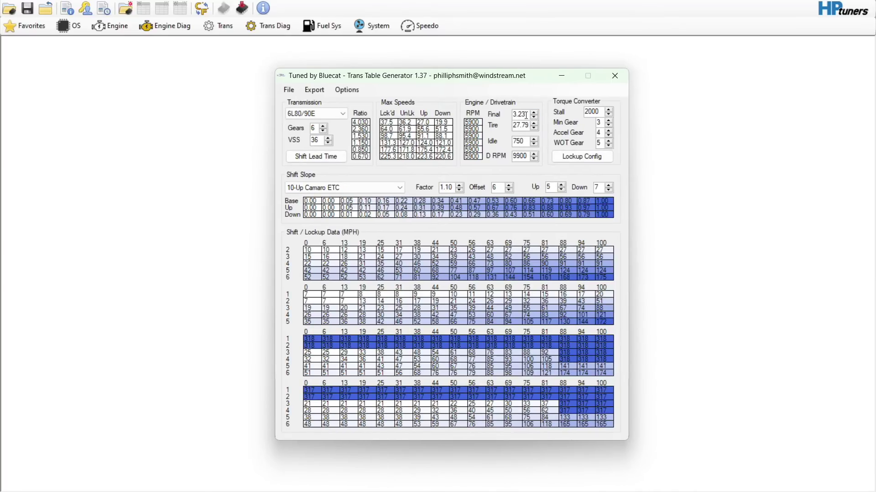
{"action": "key", "text": "BackSpace"}
{"action": "type", "text": "7"}
{"action": "left_click", "coordinate": [439, 267], "text": "shift"}
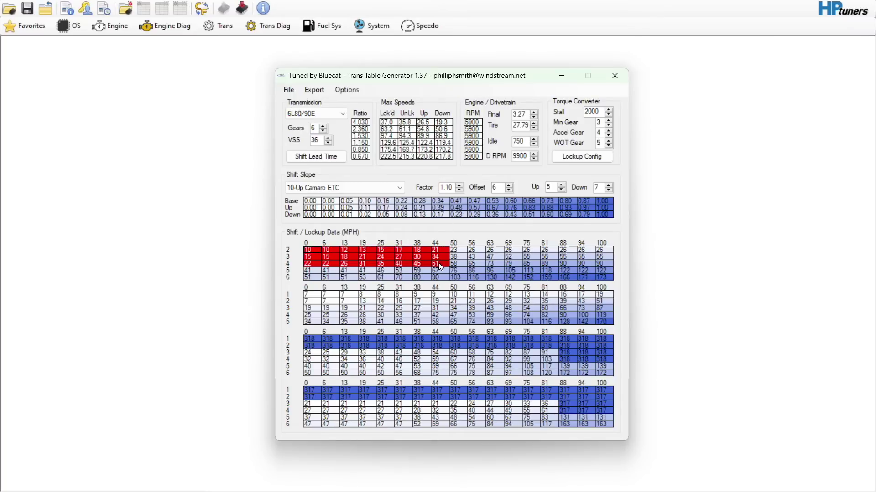
{"action": "left_click", "coordinate": [473, 290]}
{"action": "left_click", "coordinate": [478, 271]}
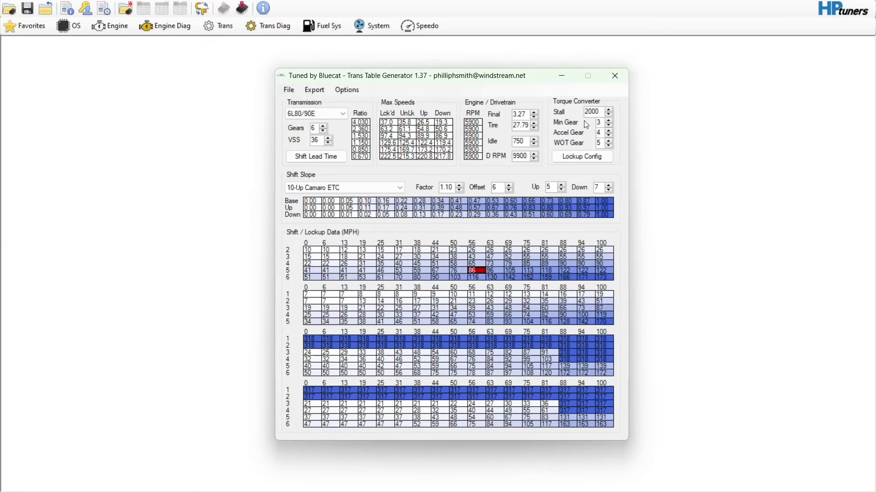
Review the lockup settings, then open the Export Data window
{"action": "left_click", "coordinate": [582, 158]}
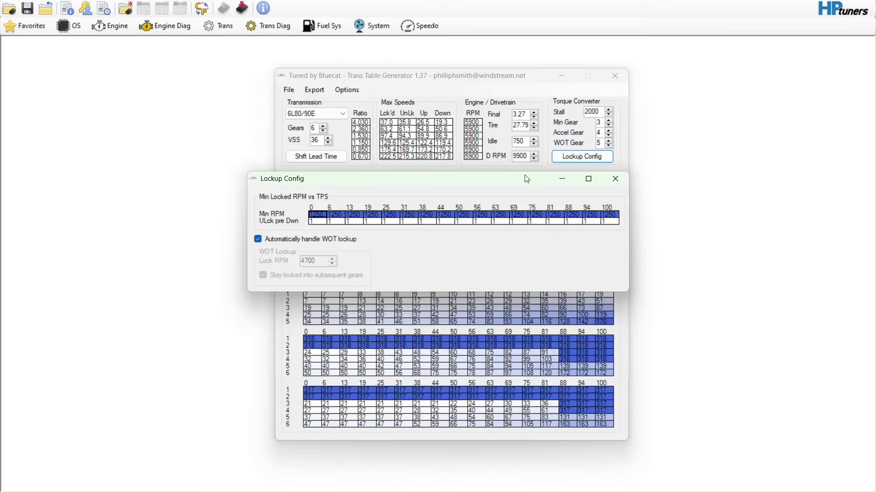
{"action": "left_click", "coordinate": [615, 178]}
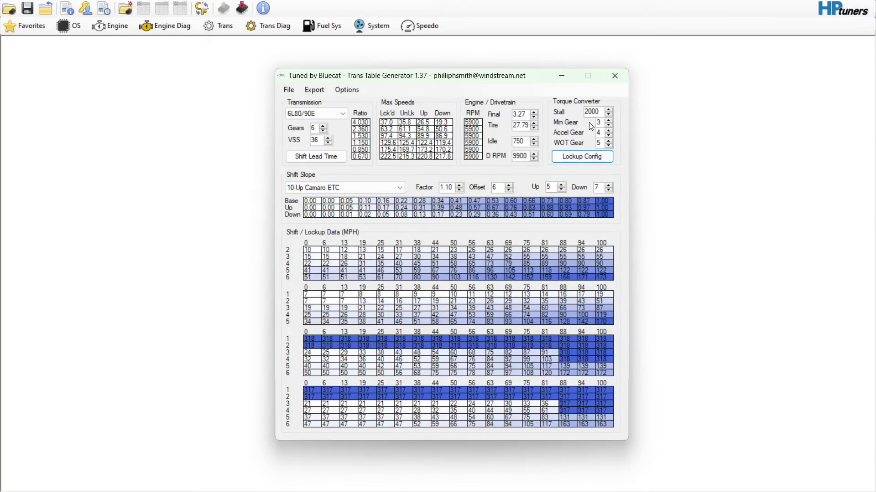
{"action": "left_click", "coordinate": [315, 90]}
{"action": "left_click", "coordinate": [324, 104]}
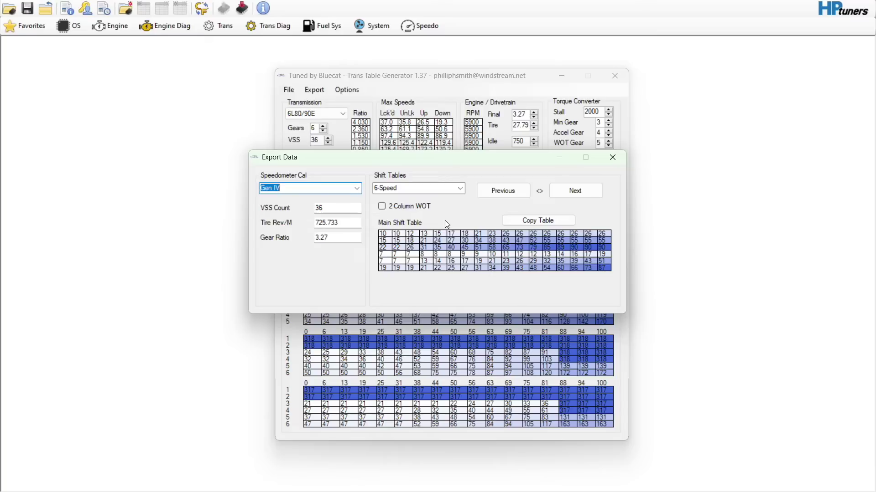
Hide Bluecat's main window, close the Gear/Tire Wizard, and bring up VCM Editor's Trans settings
{"action": "left_click", "coordinate": [630, 490]}
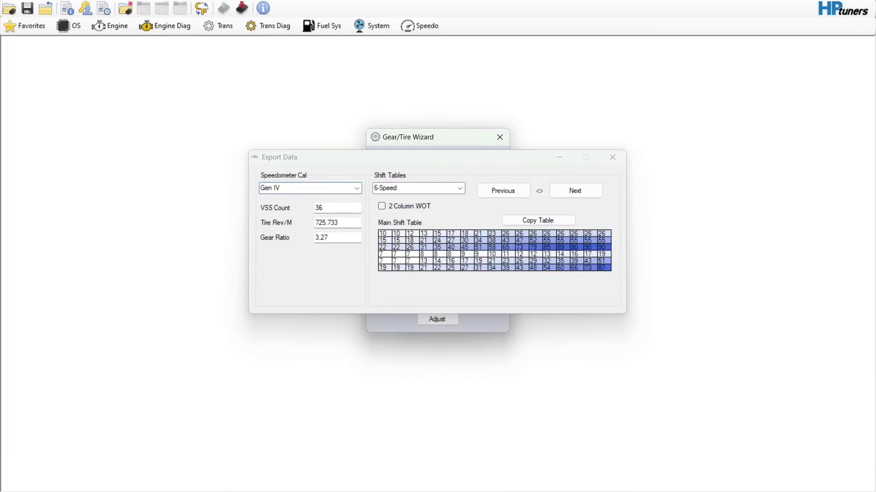
{"action": "left_click", "coordinate": [500, 137]}
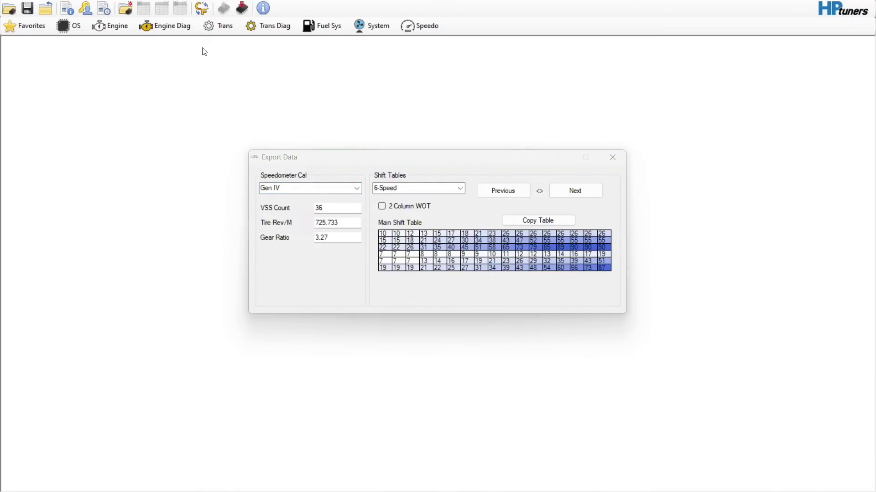
{"action": "left_click", "coordinate": [220, 30]}
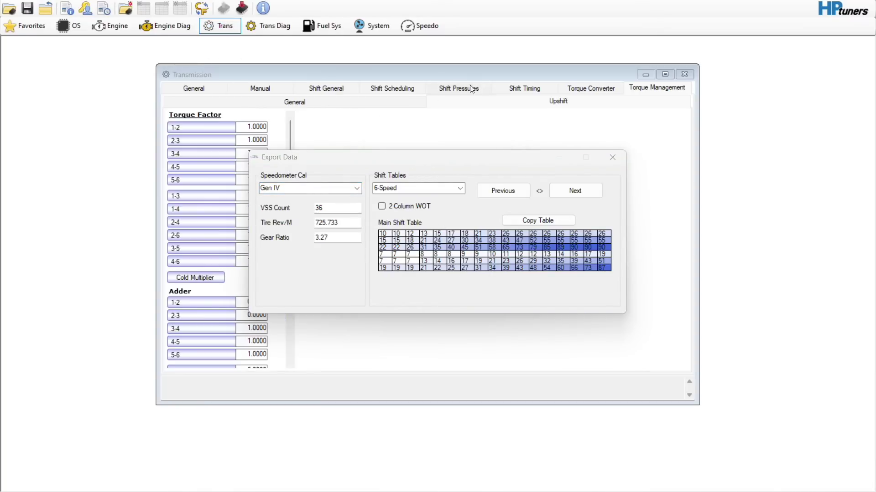
Show the Torque Converter Apply/Release tables with the Export Data window moved beside them
{"action": "left_click", "coordinate": [564, 90]}
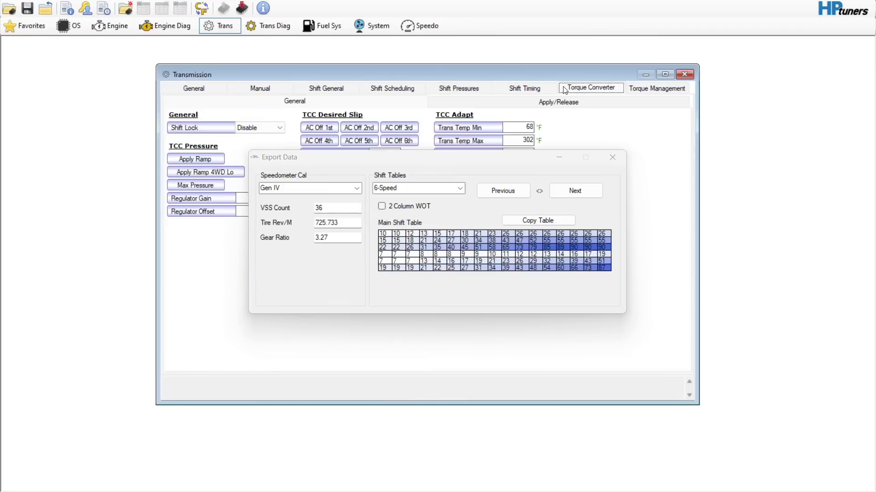
{"action": "left_click", "coordinate": [218, 90]}
{"action": "left_click", "coordinate": [507, 87]}
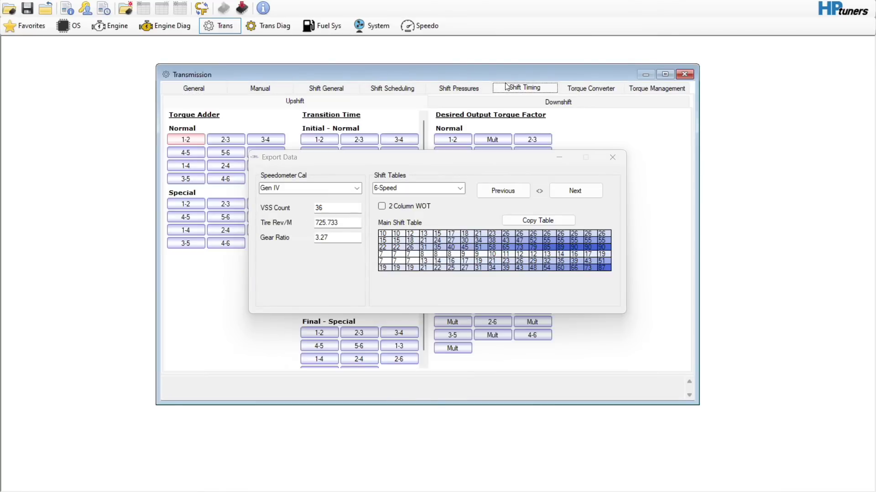
{"action": "left_click", "coordinate": [589, 88]}
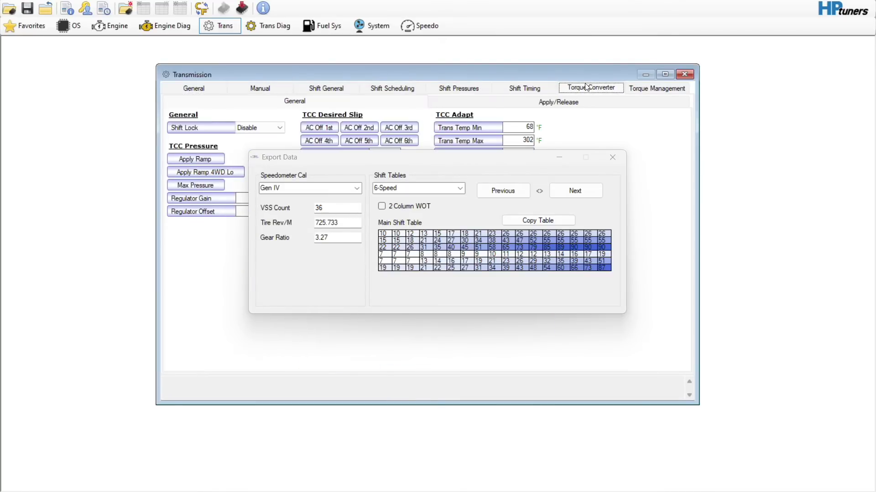
{"action": "left_click", "coordinate": [448, 160]}
{"action": "left_click_drag", "start_coordinate": [448, 160], "coordinate": [525, 194]}
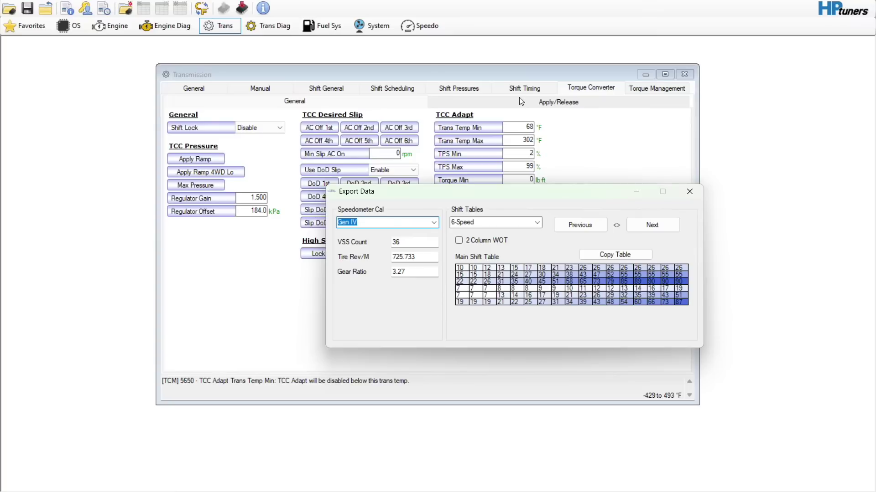
{"action": "left_click", "coordinate": [520, 101]}
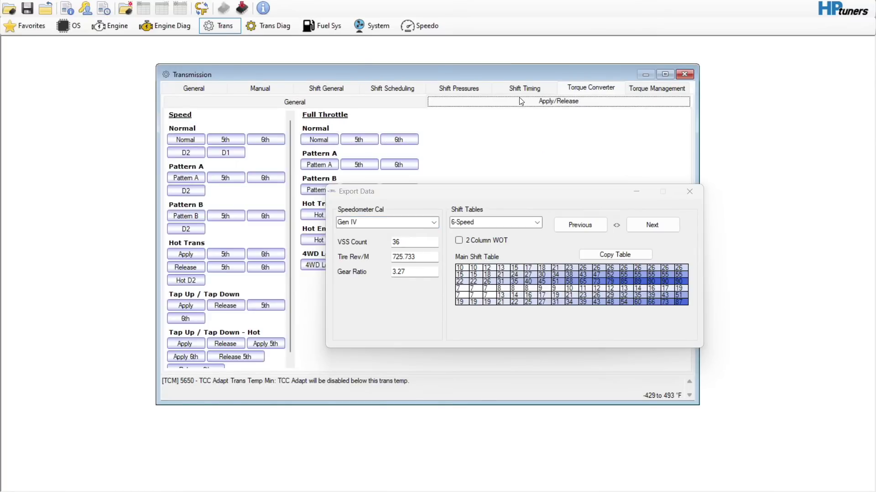
{"action": "left_click_drag", "start_coordinate": [516, 192], "coordinate": [468, 135]}
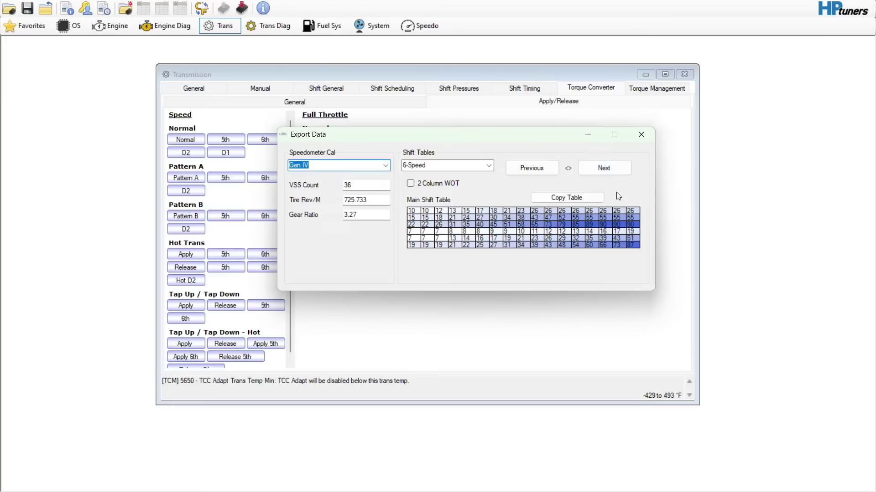
Step the Bluecat export past the 5th, WOT and WOT RPM tables to the TCC Table
{"action": "left_click", "coordinate": [618, 173]}
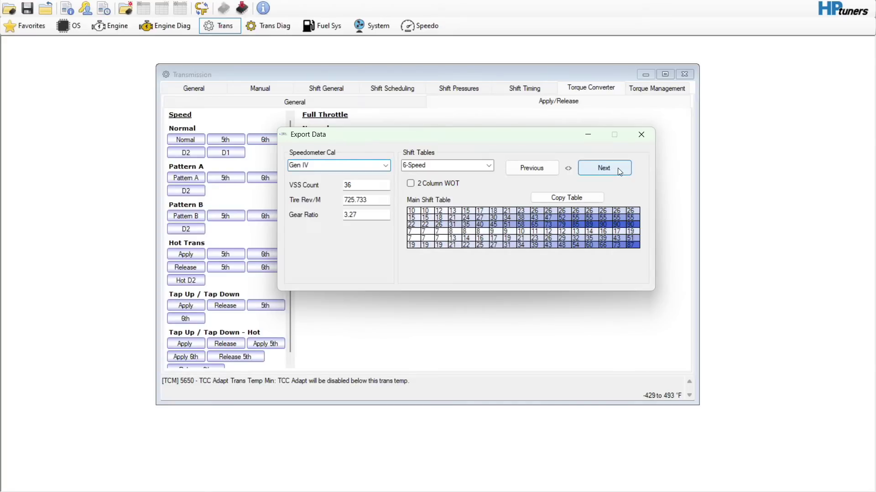
{"action": "left_click", "coordinate": [619, 172]}
{"action": "left_click", "coordinate": [619, 172]}
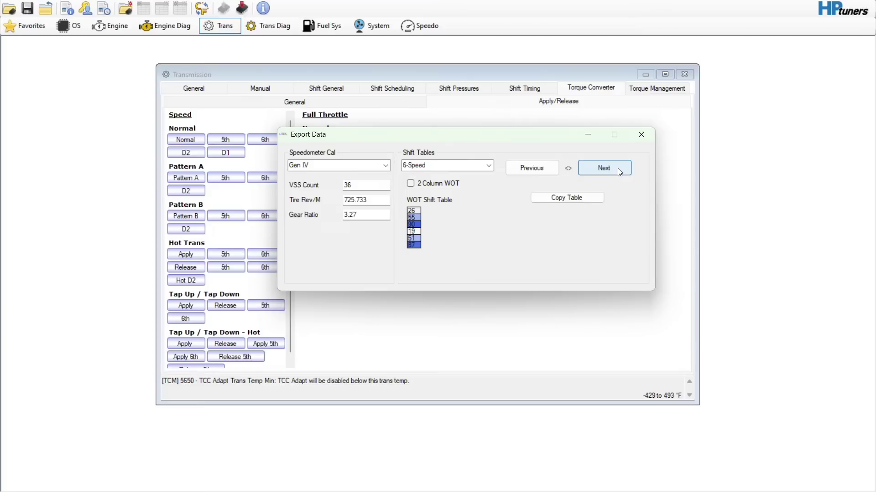
{"action": "left_click", "coordinate": [619, 172]}
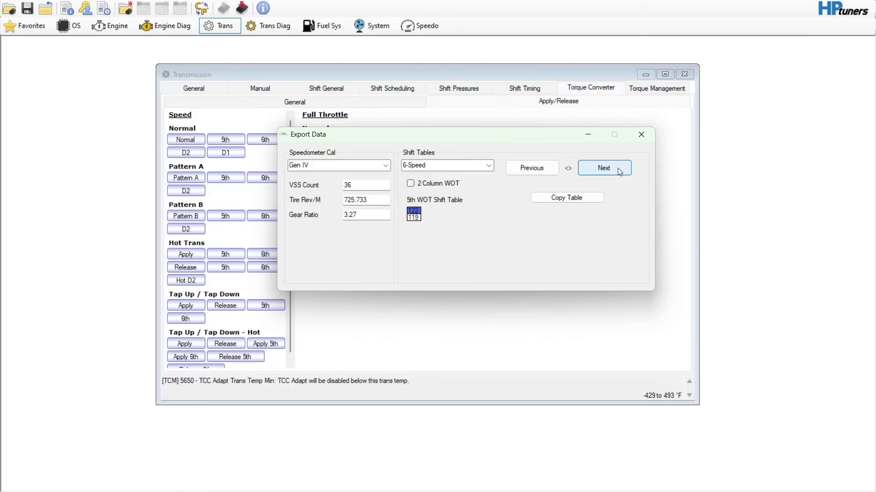
{"action": "left_click", "coordinate": [618, 169]}
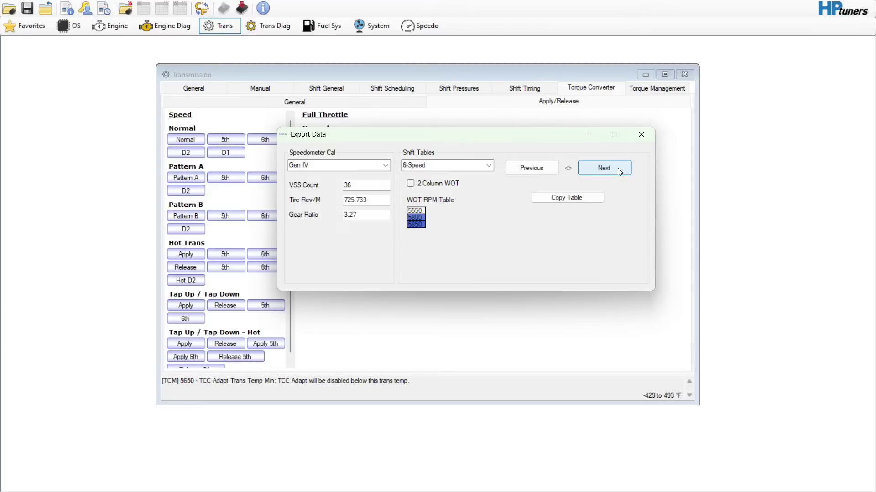
{"action": "left_click", "coordinate": [619, 172]}
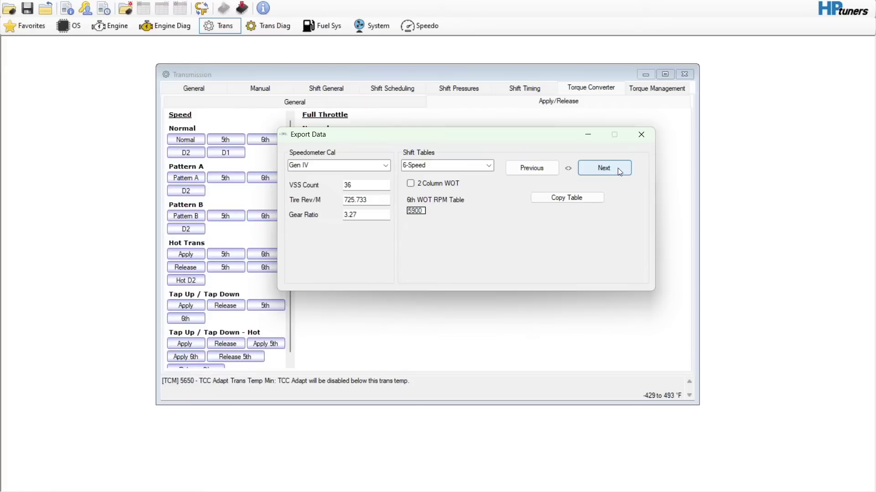
{"action": "left_click", "coordinate": [619, 170]}
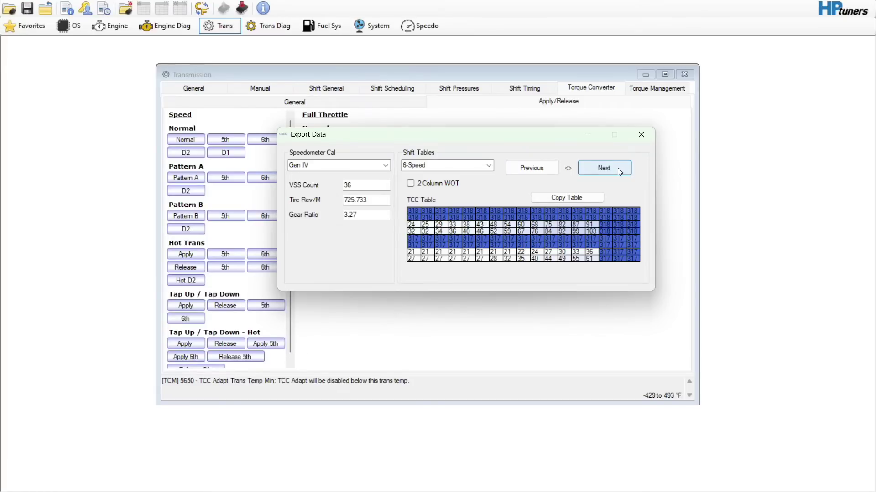
Copy the TCC table and open the Normal TCC apply/release speed table with all cells selected
{"action": "left_click_drag", "start_coordinate": [463, 140], "coordinate": [528, 140]}
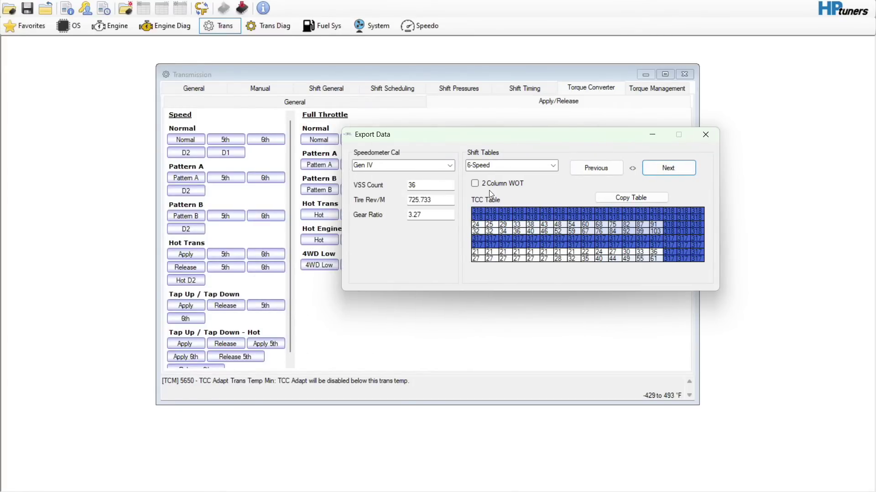
{"action": "left_click", "coordinate": [623, 196]}
{"action": "left_click", "coordinate": [200, 139]}
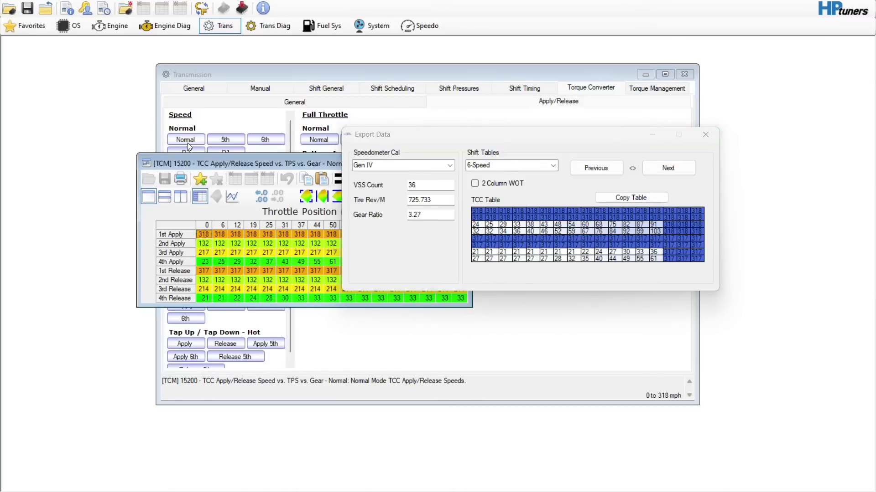
{"action": "left_click", "coordinate": [182, 226]}
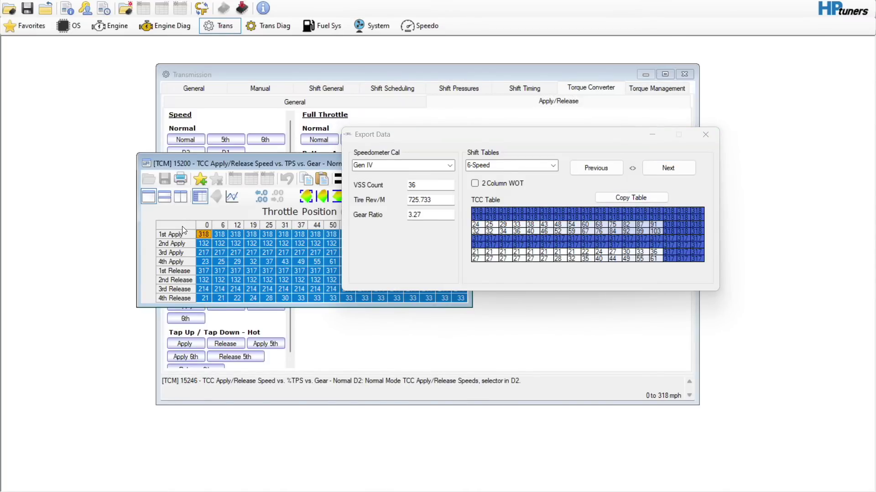
{"action": "right_click", "coordinate": [182, 227]}
Paste the generated TCC values into the Normal TCC apply/release speed table and close it
{"action": "left_click", "coordinate": [333, 261]}
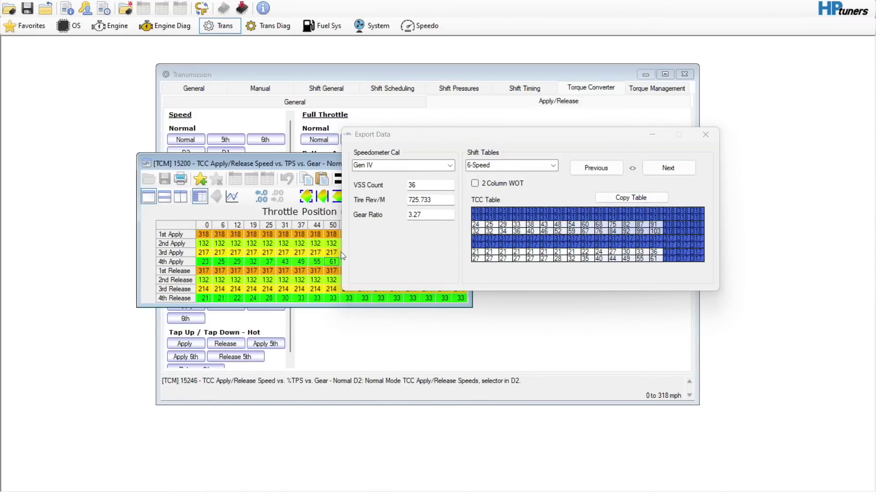
{"action": "left_click", "coordinate": [199, 235]}
{"action": "right_click", "coordinate": [198, 234]}
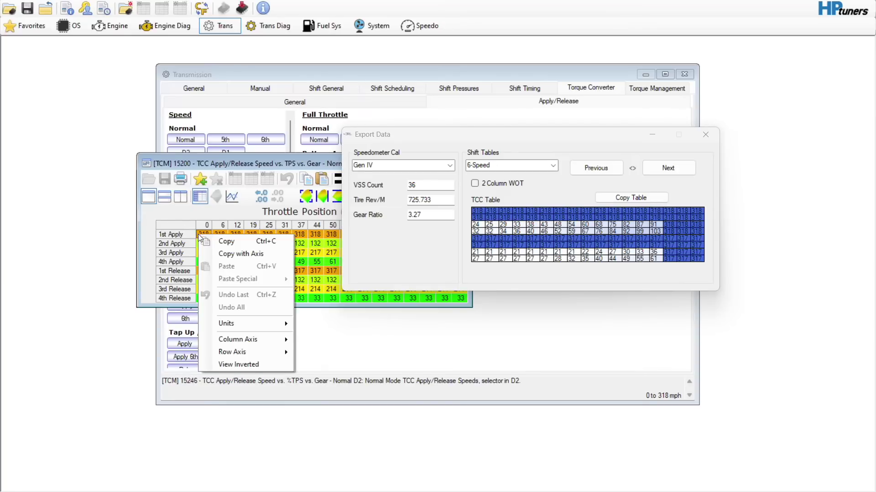
{"action": "left_click", "coordinate": [179, 225]}
{"action": "left_click", "coordinate": [604, 197]}
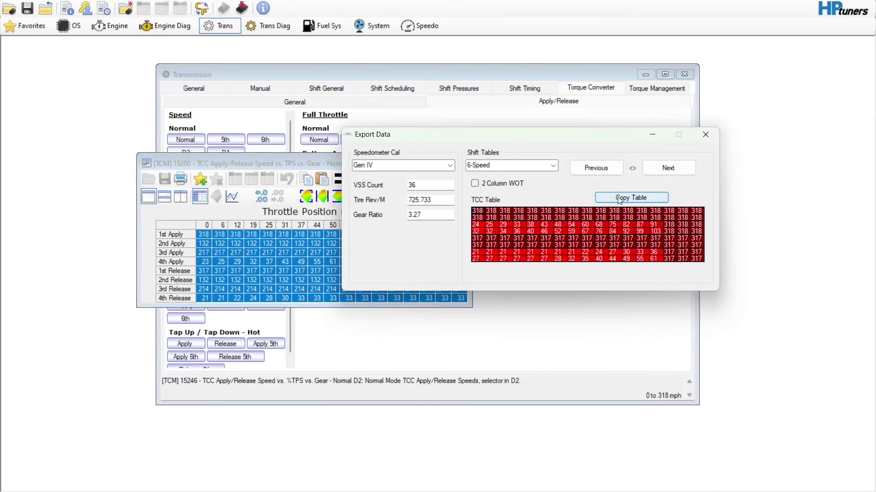
{"action": "left_click", "coordinate": [188, 226]}
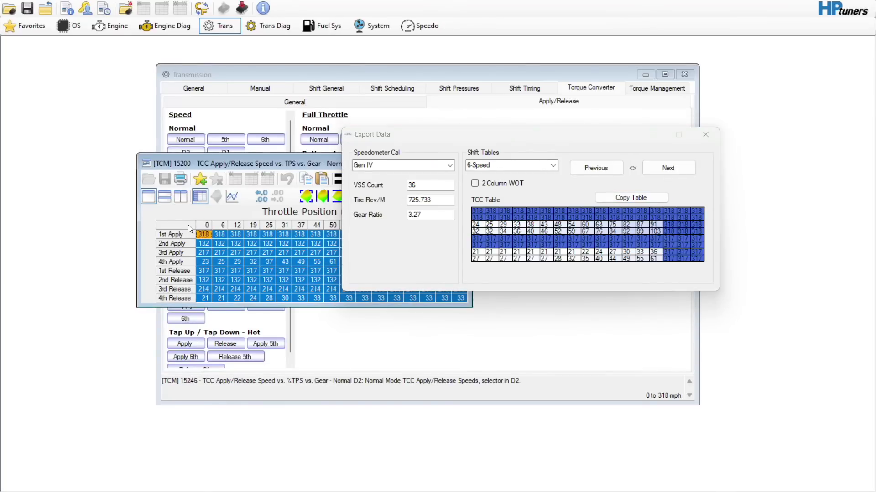
{"action": "right_click", "coordinate": [188, 226]}
{"action": "left_click", "coordinate": [211, 259]}
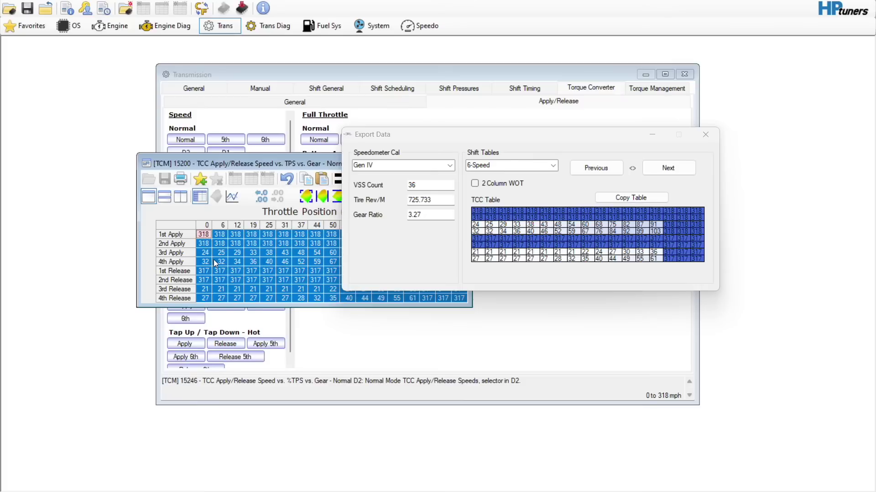
{"action": "left_click", "coordinate": [237, 257]}
{"action": "left_click_drag", "start_coordinate": [260, 168], "coordinate": [136, 142]}
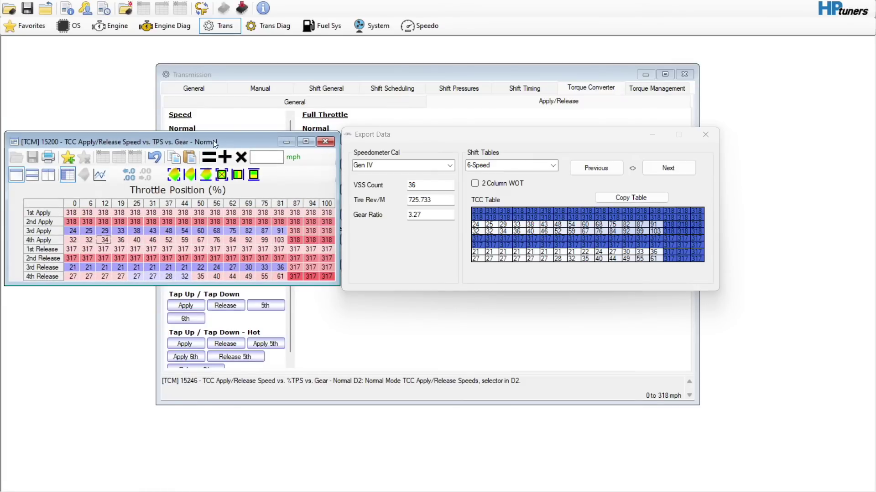
{"action": "left_click", "coordinate": [325, 142]}
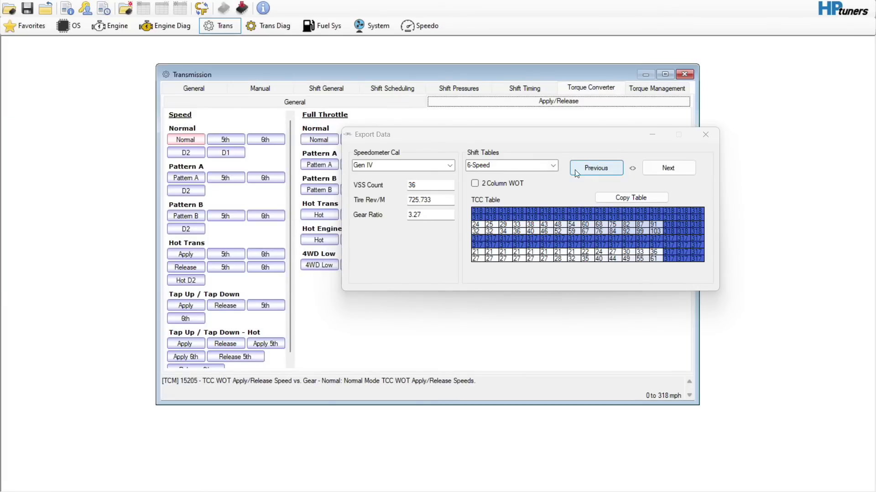
Copy the 5th gear TCC table into the Normal 5th TCC apply/release table
{"action": "left_click", "coordinate": [667, 168]}
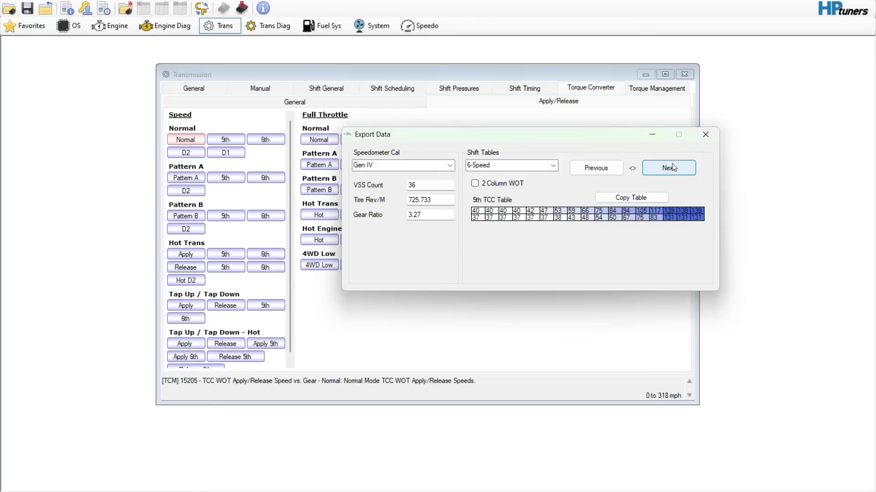
{"action": "left_click", "coordinate": [613, 198]}
{"action": "left_click", "coordinate": [221, 139]}
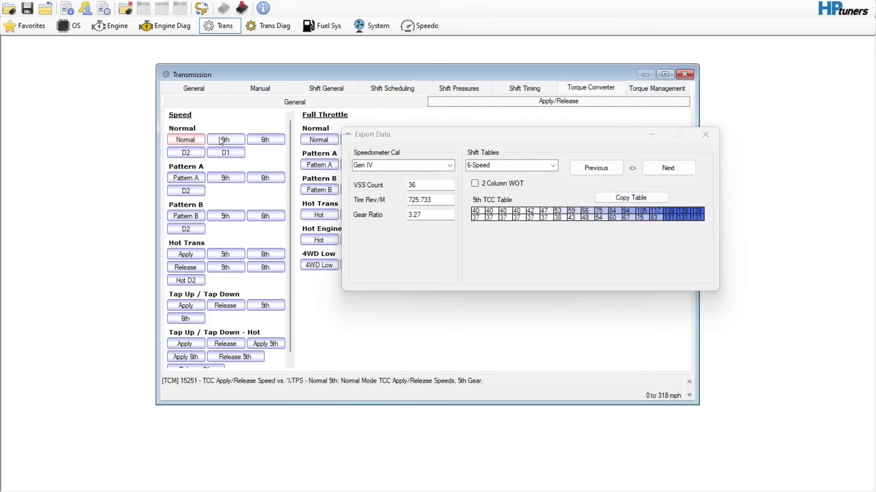
{"action": "key", "text": "ctrl+a"}
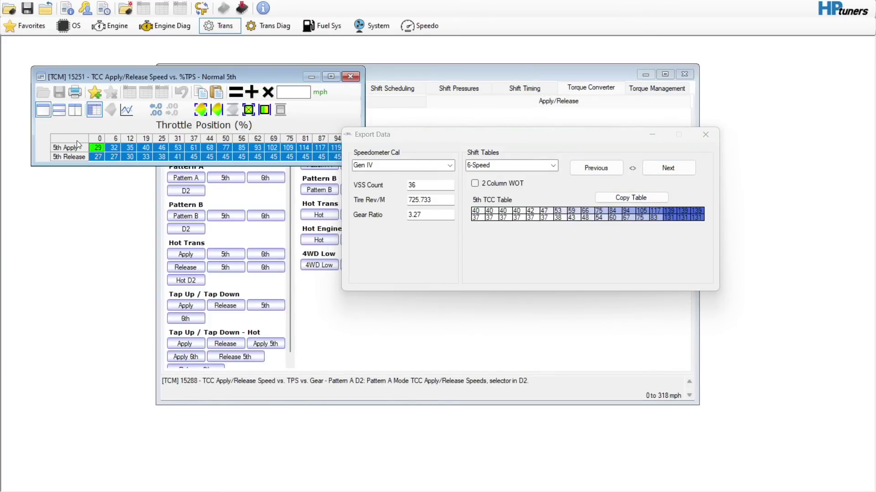
{"action": "right_click", "coordinate": [77, 140]}
{"action": "left_click", "coordinate": [98, 173]}
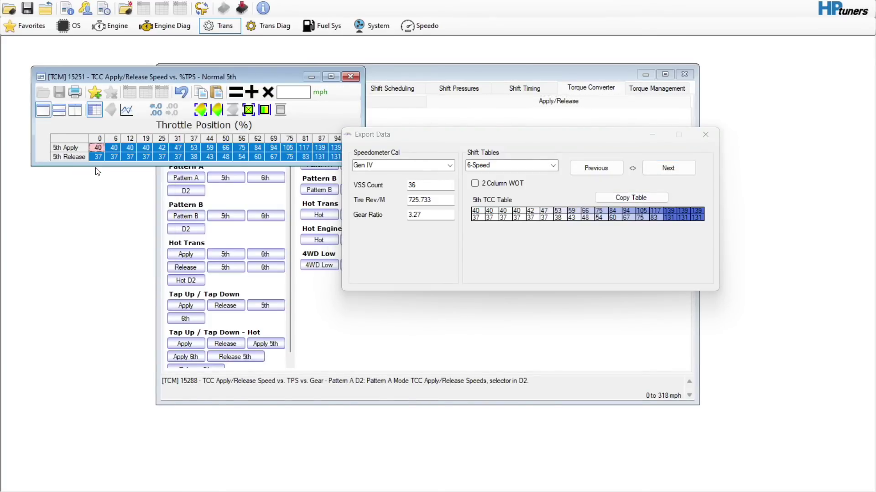
{"action": "left_click", "coordinate": [160, 148]}
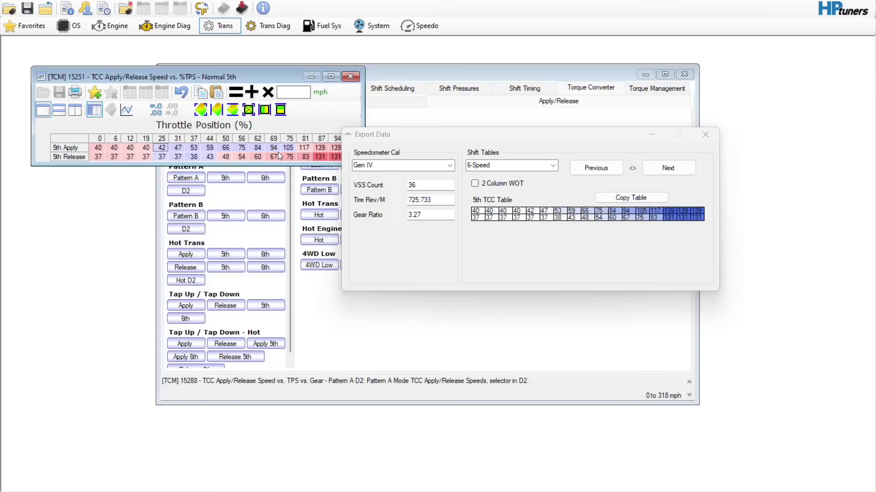
{"action": "left_click", "coordinate": [348, 81]}
Copy the 6th gear TCC table into the Normal 6th TCC apply/release table
{"action": "left_click", "coordinate": [666, 172]}
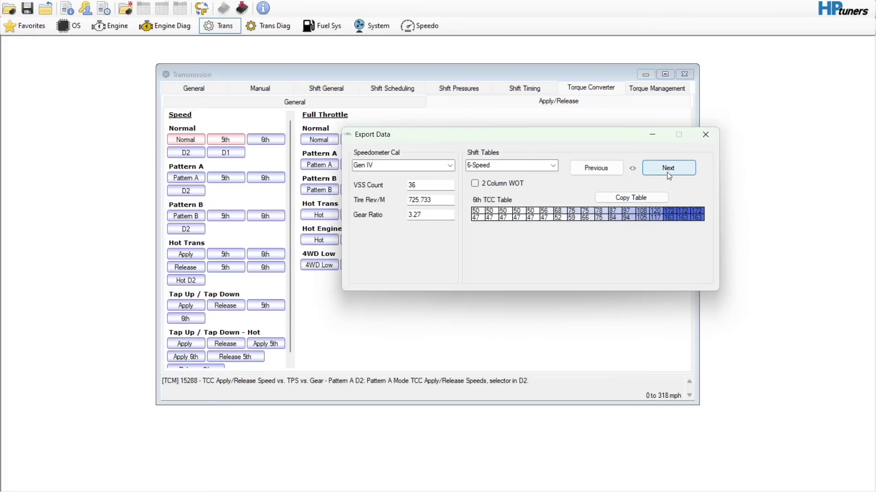
{"action": "left_click", "coordinate": [611, 198]}
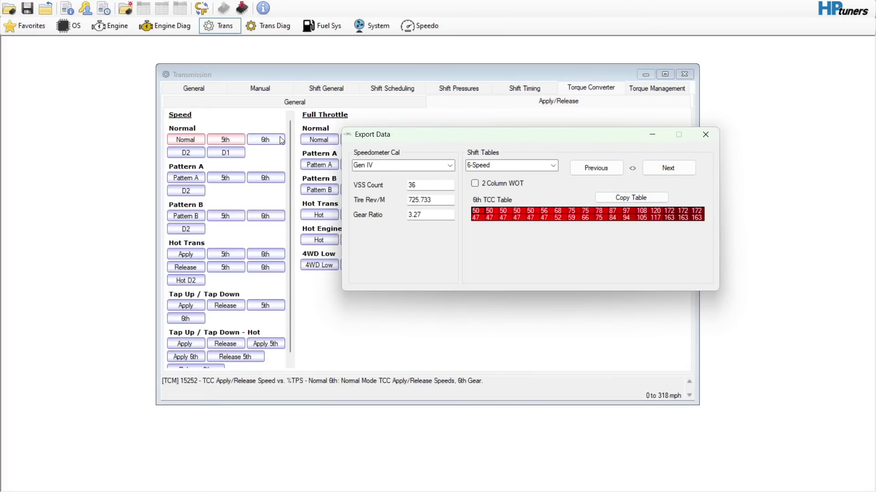
{"action": "left_click", "coordinate": [101, 158]}
{"action": "right_click", "coordinate": [89, 151]}
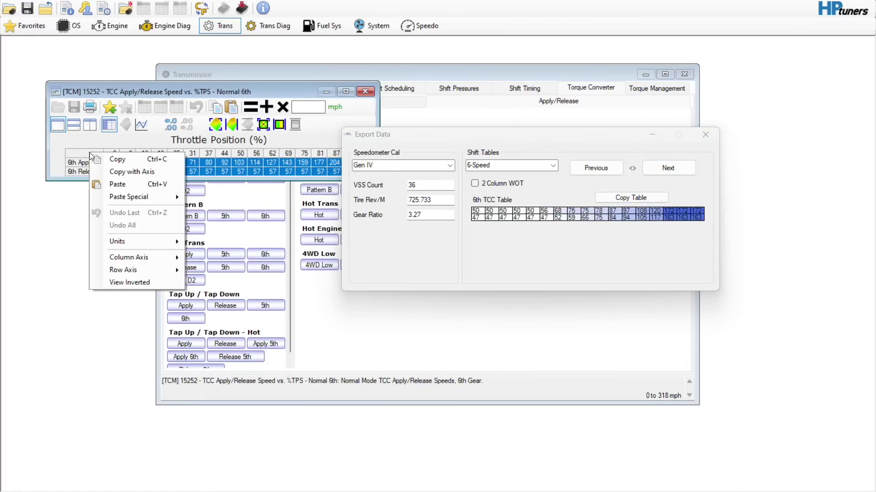
{"action": "left_click", "coordinate": [109, 184]}
{"action": "left_click", "coordinate": [181, 163]}
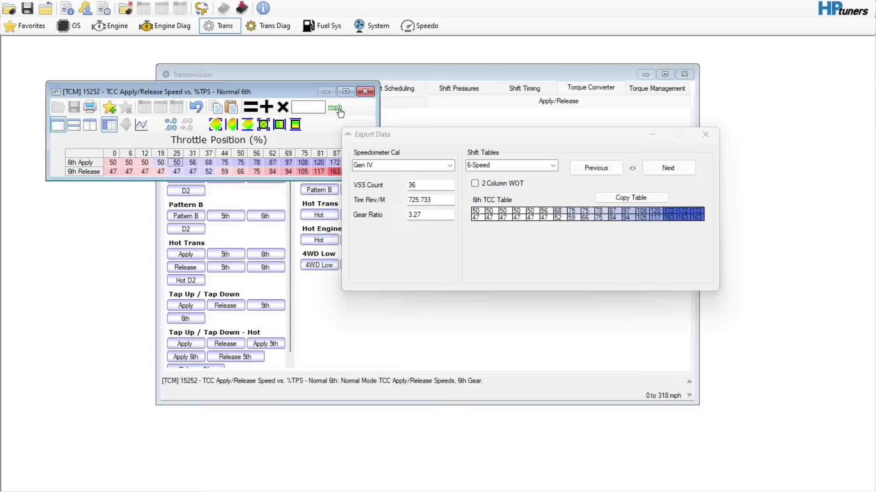
{"action": "left_click", "coordinate": [367, 92]}
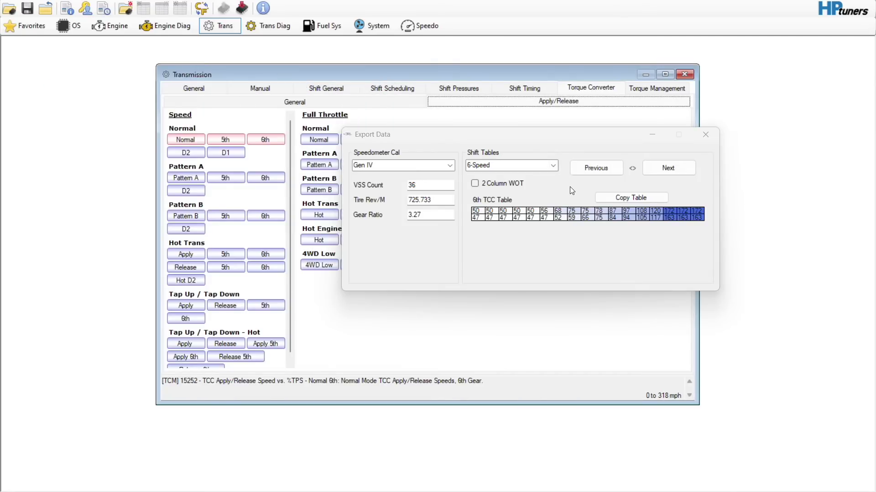
{"action": "left_click", "coordinate": [667, 172]}
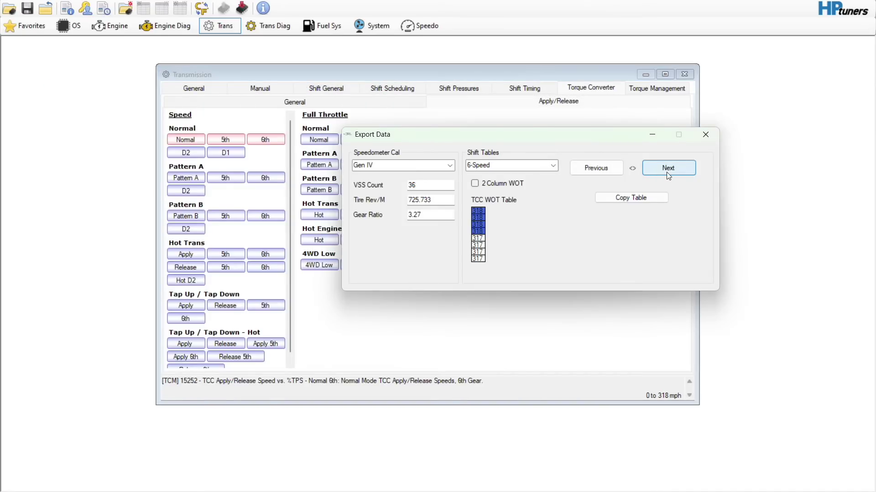
Paste the TCC WOT speeds into the full-throttle Normal TCC apply/release table
{"action": "left_click_drag", "start_coordinate": [576, 138], "coordinate": [633, 153]}
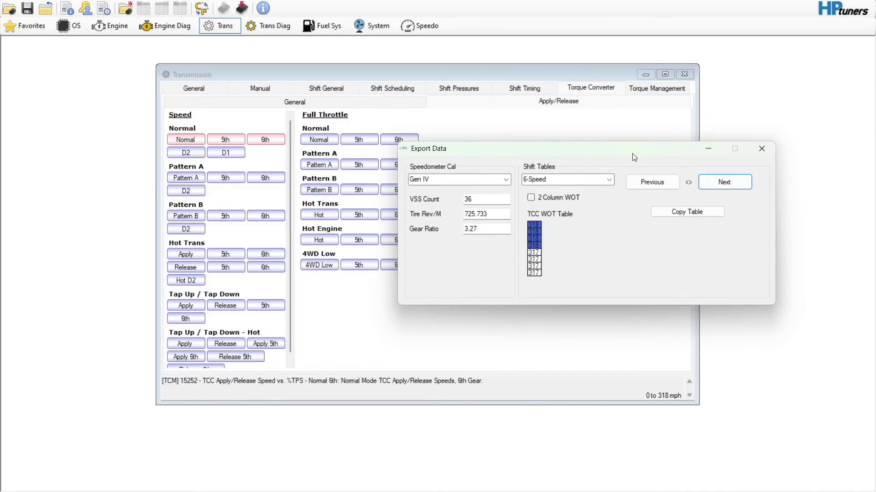
{"action": "left_click", "coordinate": [687, 213]}
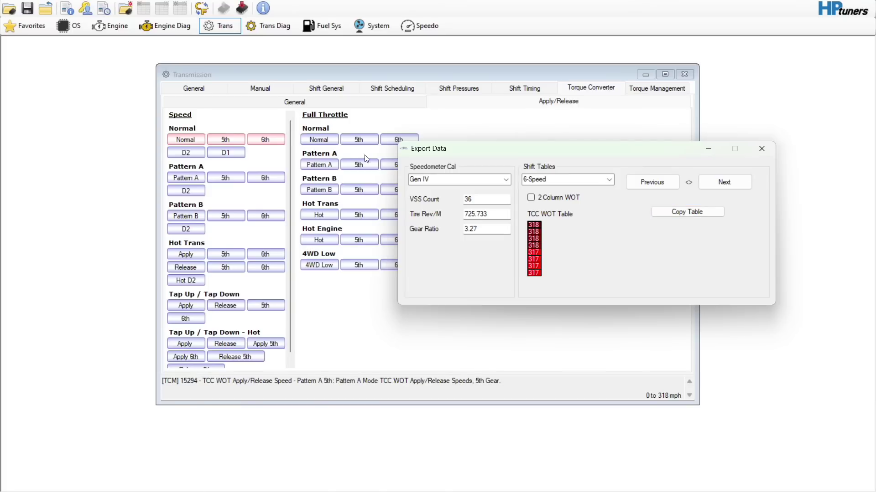
{"action": "left_click", "coordinate": [321, 141]}
{"action": "left_click", "coordinate": [320, 141]}
{"action": "left_click", "coordinate": [73, 139]}
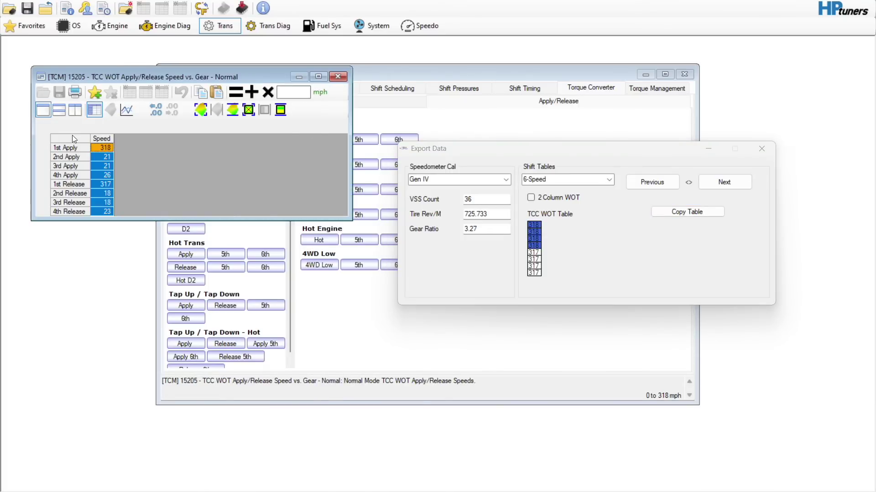
{"action": "right_click", "coordinate": [72, 135]}
{"action": "left_click", "coordinate": [91, 163]}
{"action": "left_click", "coordinate": [338, 76]}
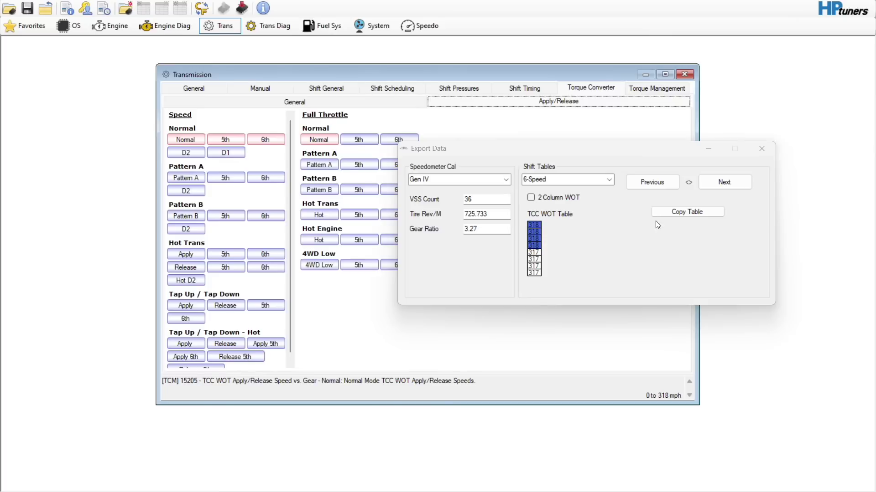
Paste 139 apply / 131 release into the full-throttle Normal 5th TCC table
{"action": "left_click", "coordinate": [719, 183]}
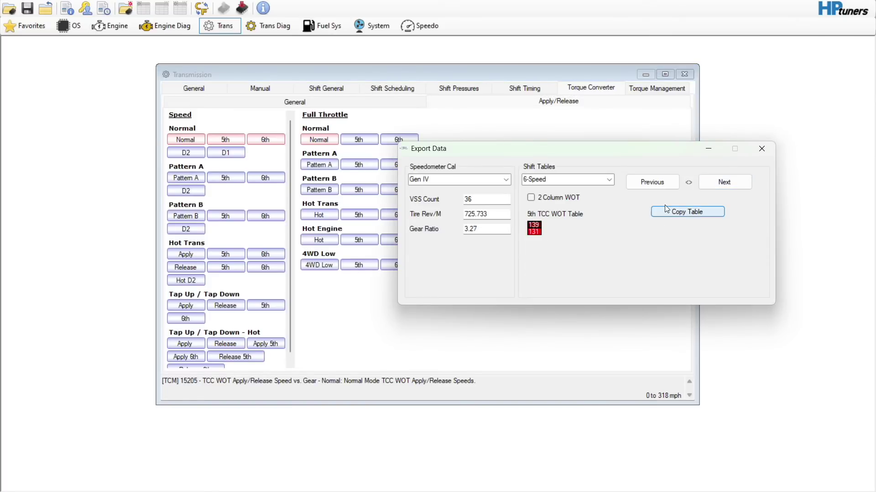
{"action": "left_click", "coordinate": [359, 139]}
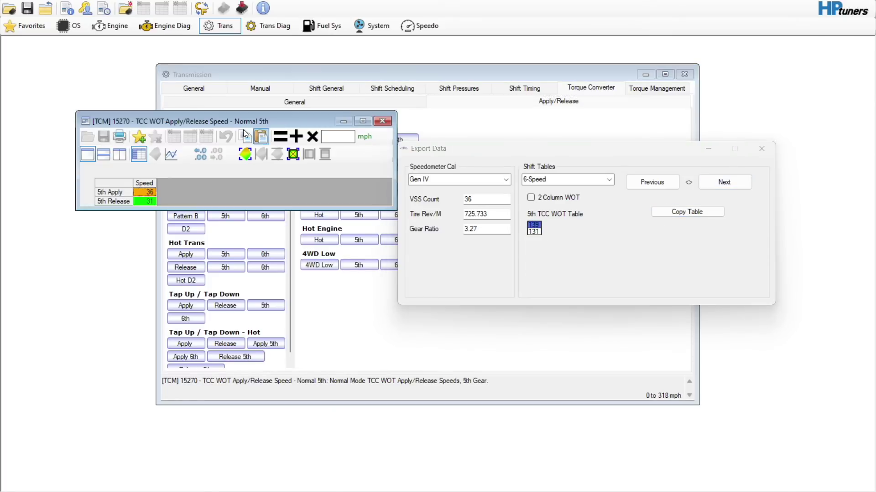
{"action": "right_click", "coordinate": [119, 182]}
{"action": "left_click", "coordinate": [137, 218]}
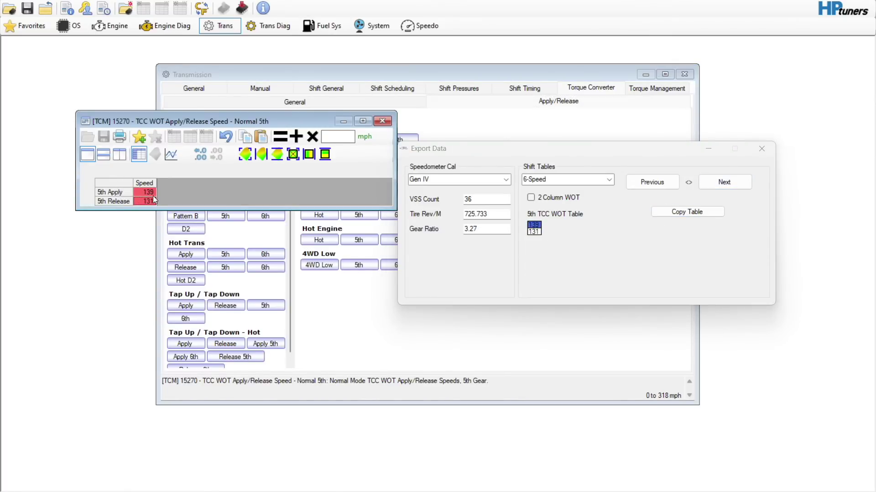
{"action": "left_click", "coordinate": [382, 121]}
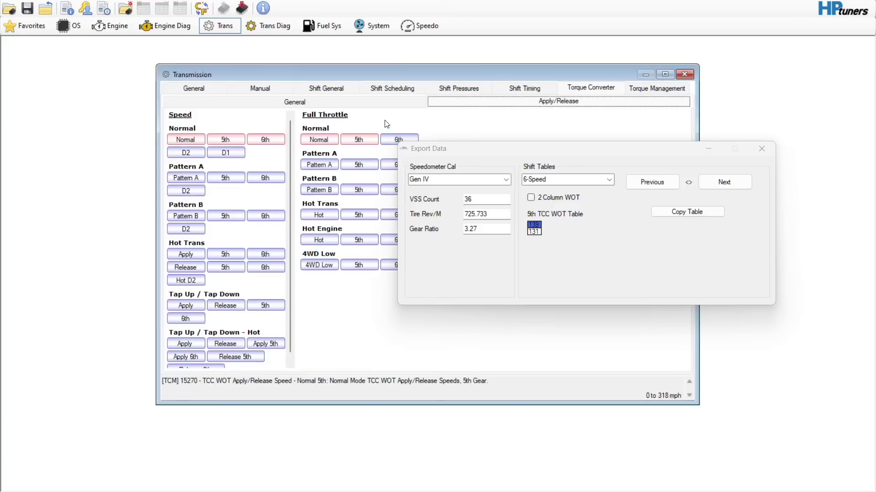
Paste 172 apply / 163 release into the full-throttle Normal 6th TCC table
{"action": "left_click", "coordinate": [717, 184]}
{"action": "left_click", "coordinate": [687, 212]}
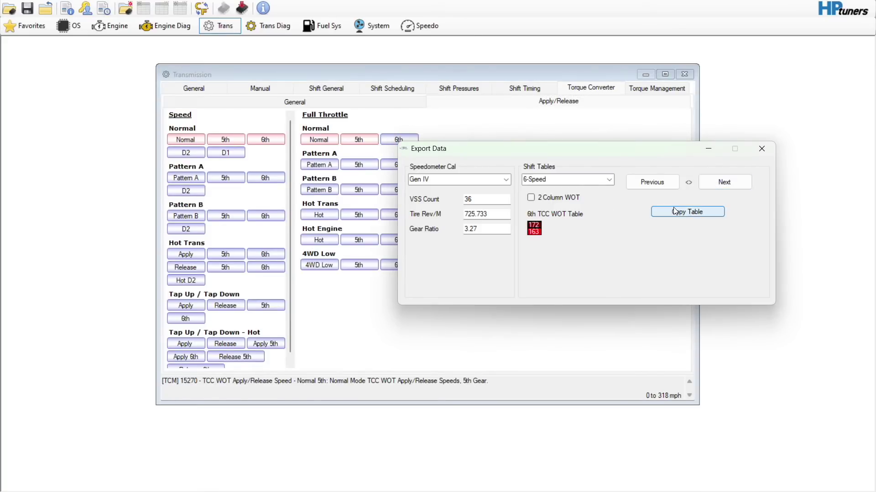
{"action": "left_click", "coordinate": [390, 138]}
{"action": "left_click", "coordinate": [135, 198]}
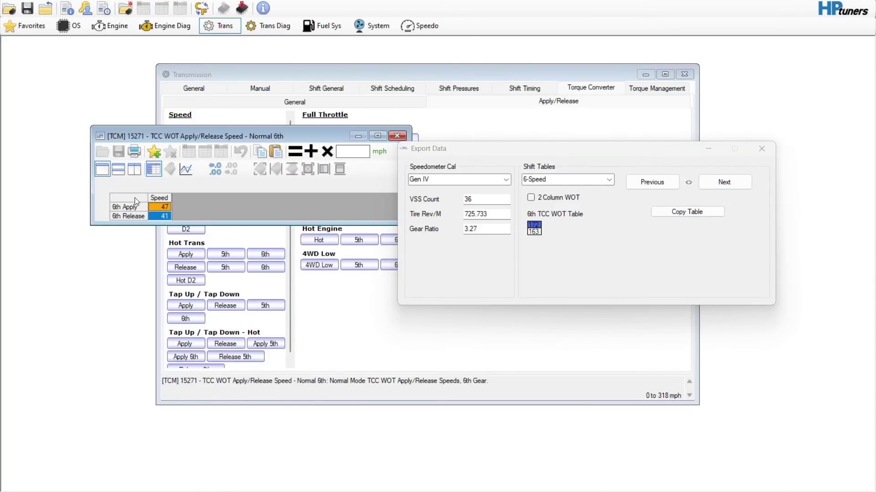
{"action": "right_click", "coordinate": [135, 198]}
{"action": "left_click", "coordinate": [151, 230]}
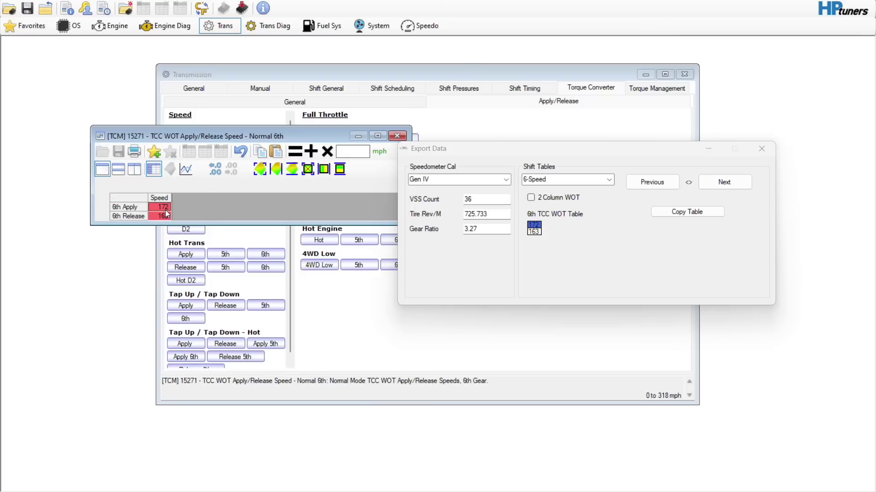
{"action": "left_click", "coordinate": [397, 136]}
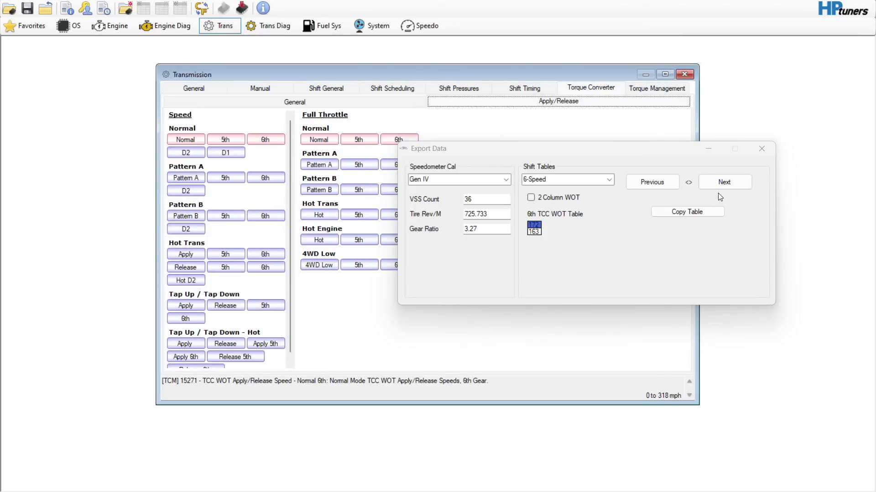
{"action": "left_click", "coordinate": [725, 183]}
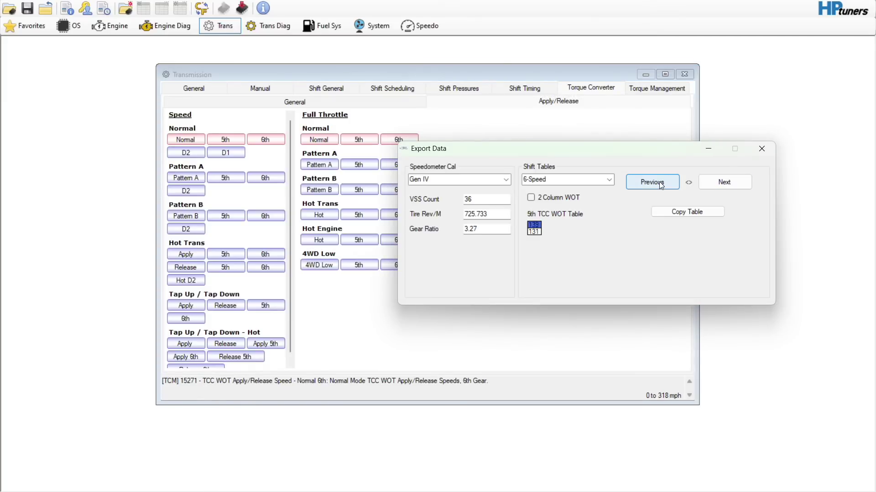
Close the TCC WOT table and step the Bluecat export back to the Main Shift Table
{"action": "left_click", "coordinate": [677, 212]}
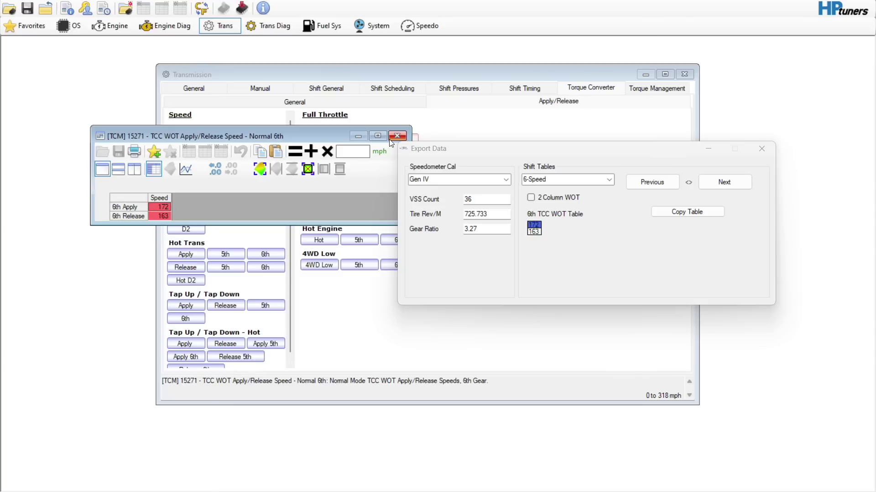
{"action": "left_click", "coordinate": [396, 136]}
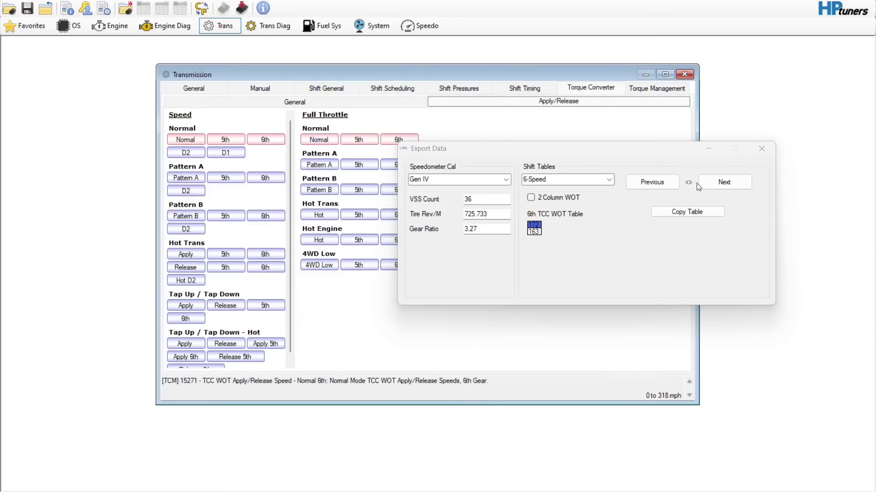
{"action": "left_click", "coordinate": [715, 180]}
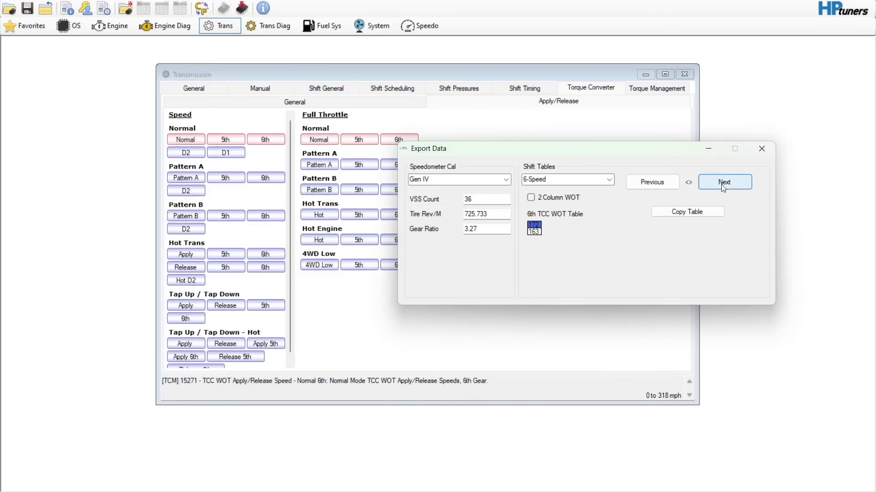
{"action": "left_click", "coordinate": [671, 188]}
{"action": "left_click", "coordinate": [671, 187]}
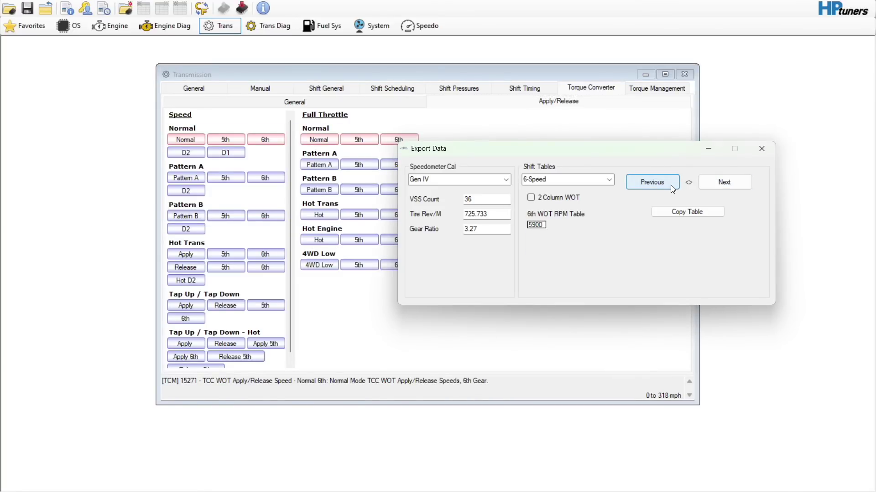
{"action": "left_click", "coordinate": [671, 186]}
{"action": "left_click", "coordinate": [671, 185]}
{"action": "left_click", "coordinate": [671, 185]}
{"action": "left_click", "coordinate": [670, 185]}
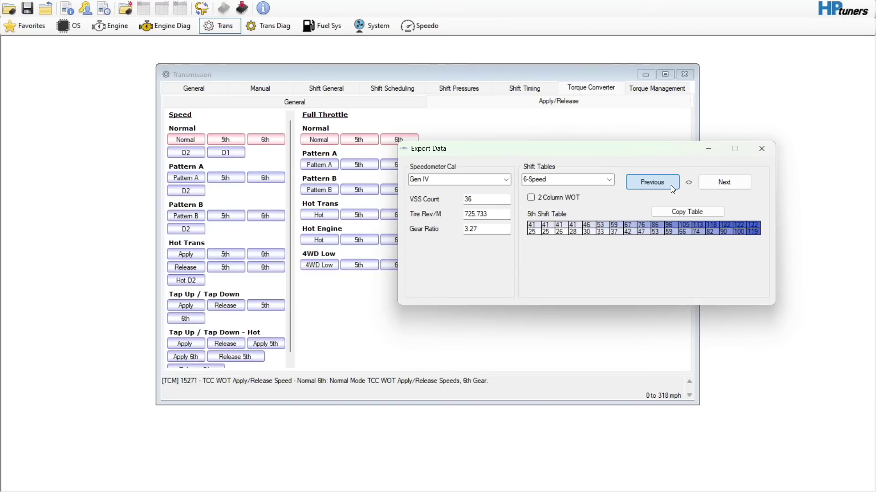
{"action": "left_click", "coordinate": [671, 185]}
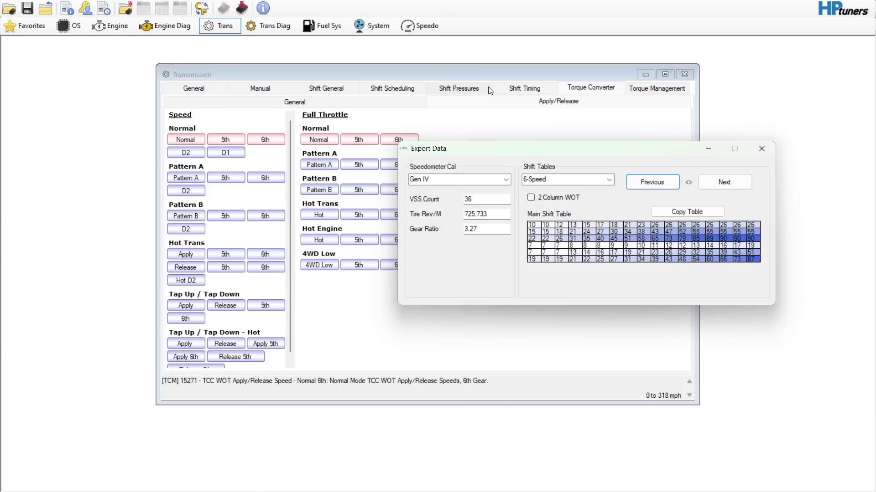
Check the TCC max allowed pressure and desired slip tables, then show Shift Scheduling
{"action": "left_click", "coordinate": [361, 104]}
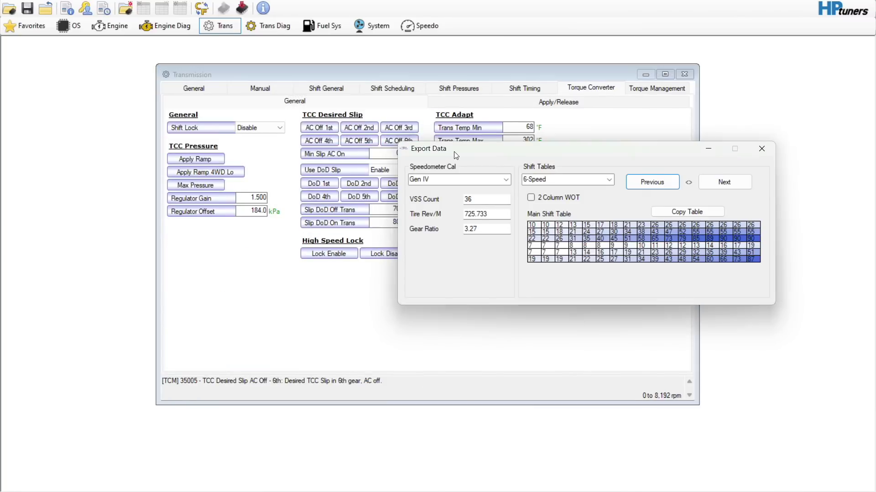
{"action": "left_click_drag", "start_coordinate": [453, 151], "coordinate": [413, 294]}
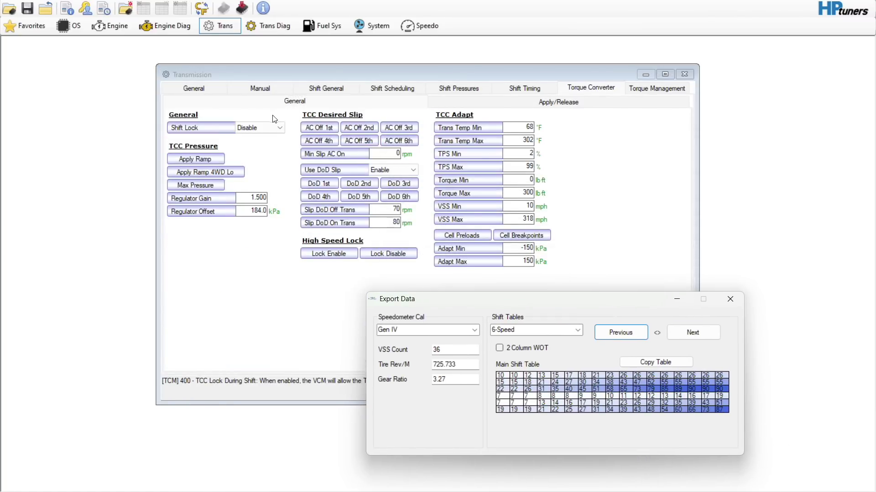
{"action": "left_click", "coordinate": [213, 186]}
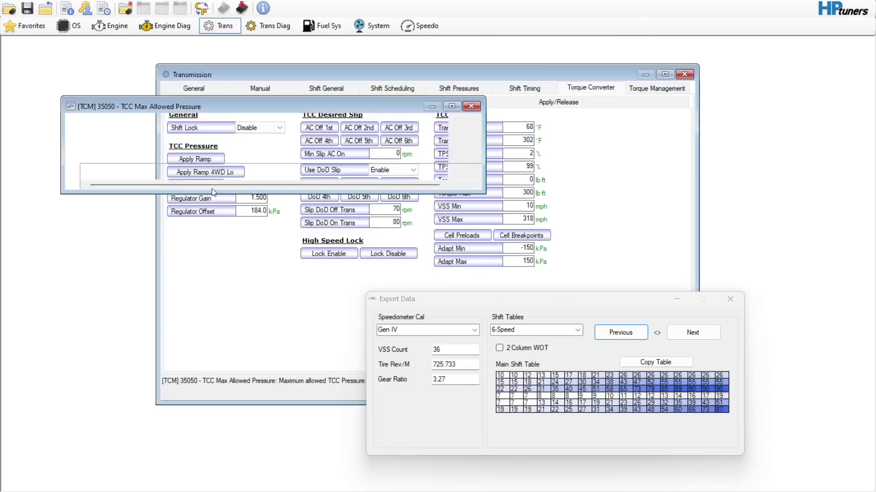
{"action": "left_click", "coordinate": [470, 108]}
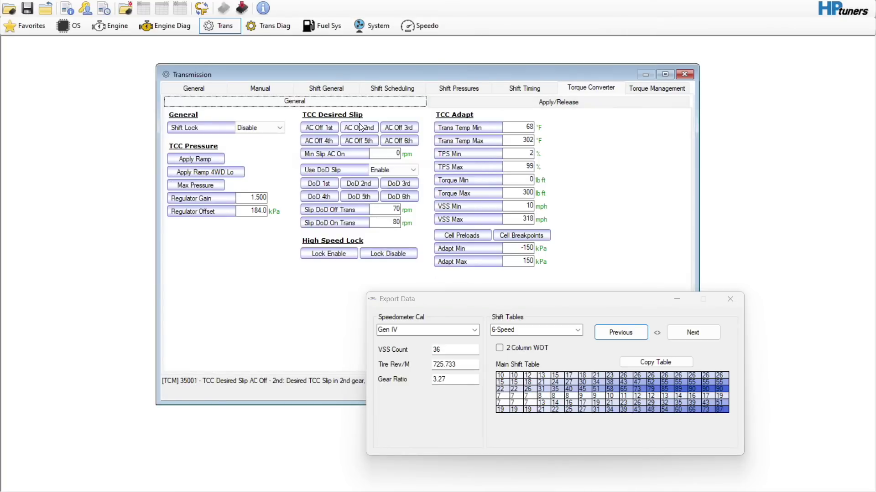
{"action": "left_click", "coordinate": [333, 127]}
{"action": "left_click", "coordinate": [420, 77]}
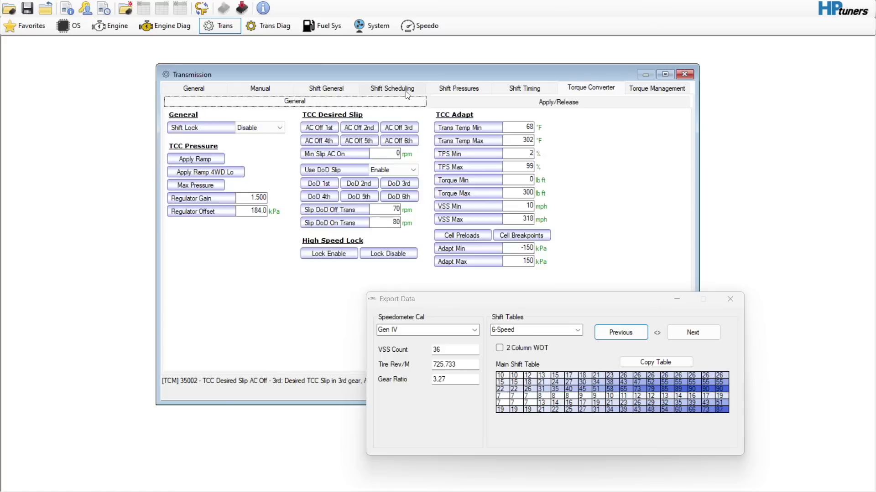
{"action": "left_click", "coordinate": [408, 90]}
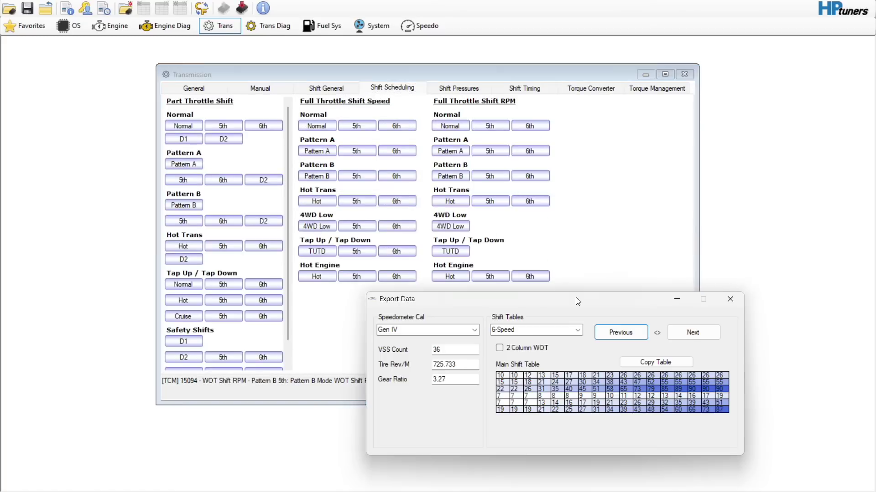
Paste the generated Main Shift Table into the part-throttle Normal shift speed table
{"action": "left_click_drag", "start_coordinate": [579, 296], "coordinate": [653, 149]}
{"action": "left_click", "coordinate": [730, 210]}
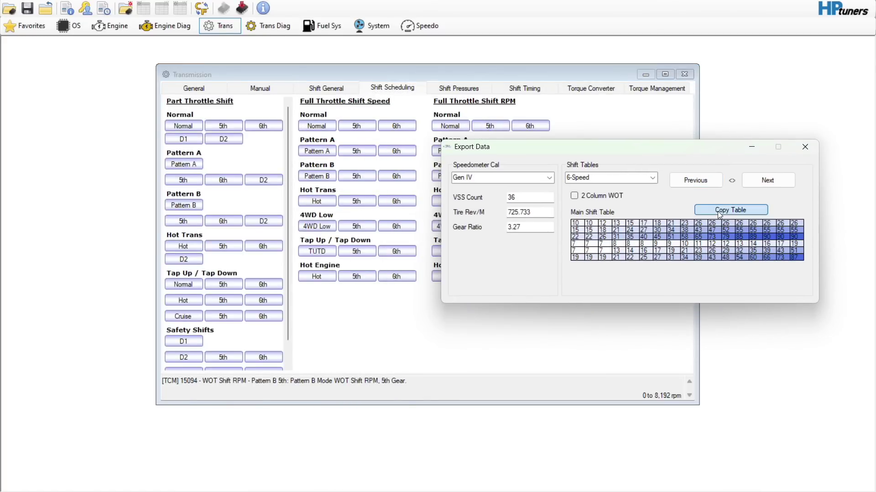
{"action": "left_click", "coordinate": [194, 127]}
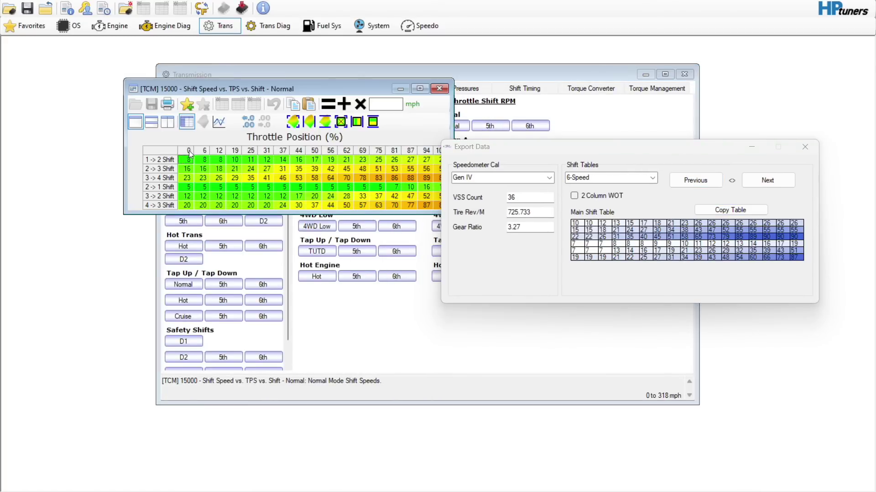
{"action": "left_click", "coordinate": [167, 154]}
{"action": "right_click", "coordinate": [166, 154]}
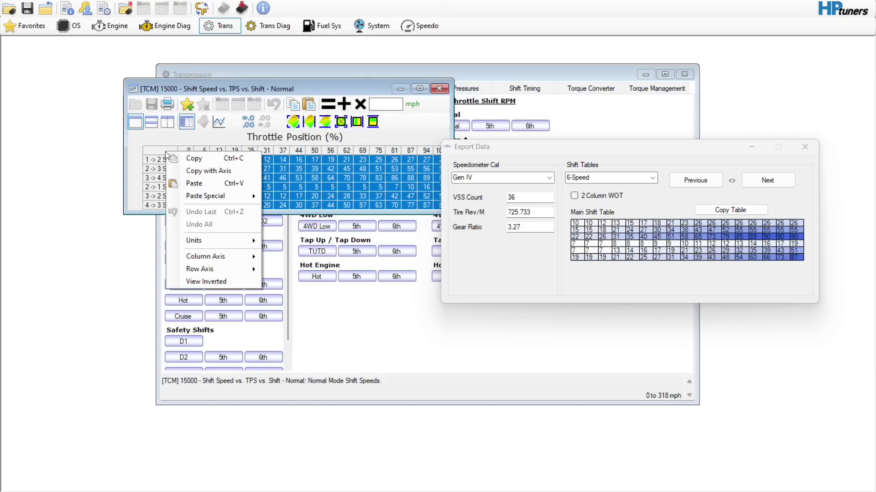
{"action": "left_click", "coordinate": [190, 183]}
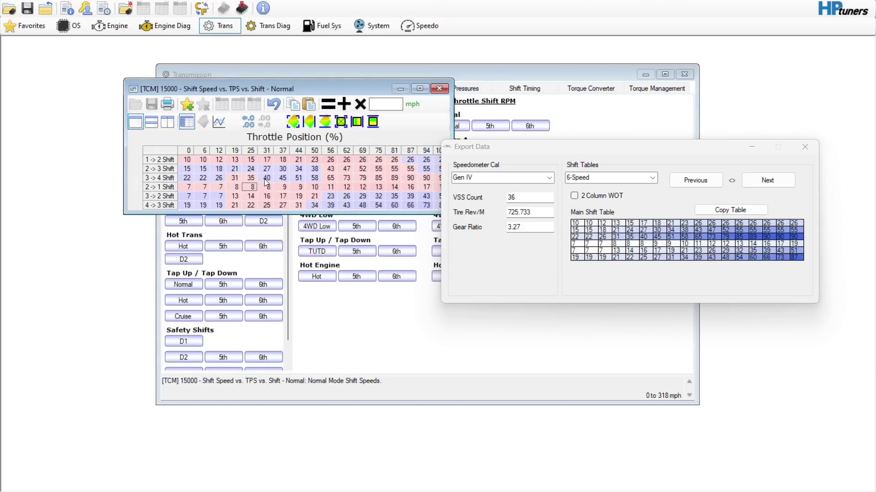
Paste the 5th Shift Table values into the Normal 5th shift speed table
{"action": "left_click", "coordinate": [766, 181]}
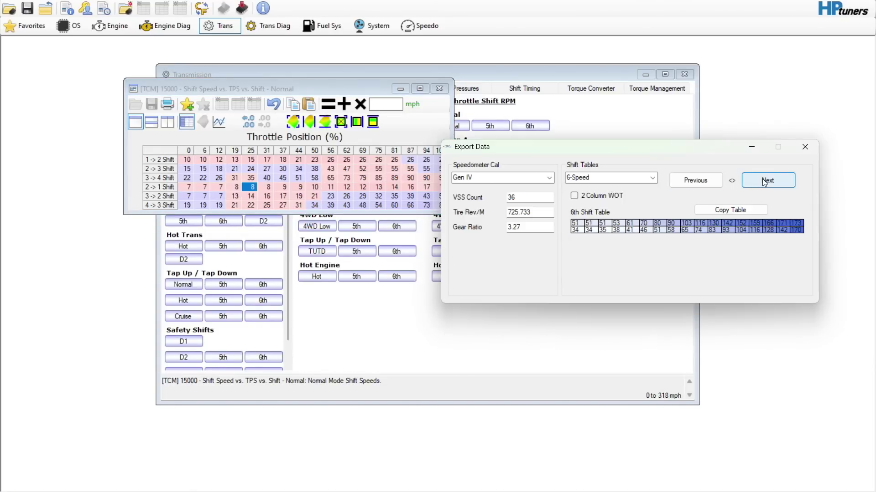
{"action": "left_click", "coordinate": [681, 180]}
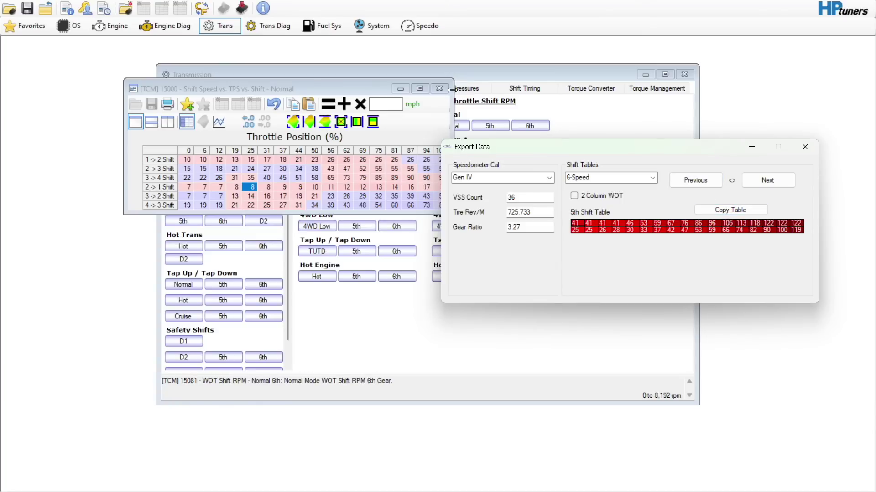
{"action": "left_click", "coordinate": [461, 126]}
{"action": "left_click", "coordinate": [228, 125]}
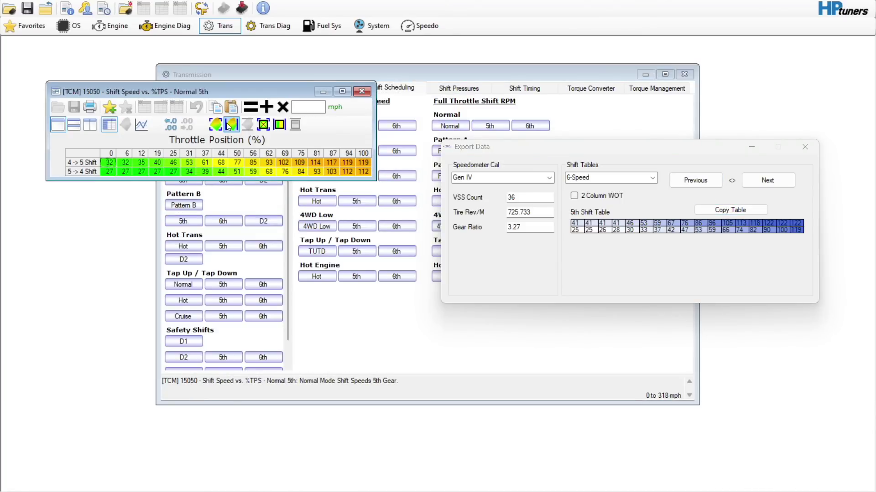
{"action": "left_click", "coordinate": [84, 155]}
{"action": "right_click", "coordinate": [83, 155]}
{"action": "left_click", "coordinate": [108, 187]}
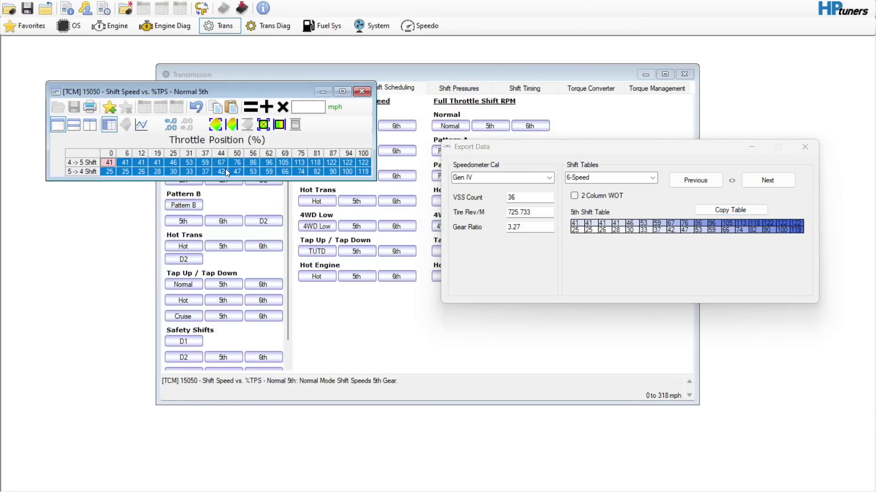
{"action": "left_click", "coordinate": [237, 164]}
{"action": "left_click", "coordinate": [361, 92]}
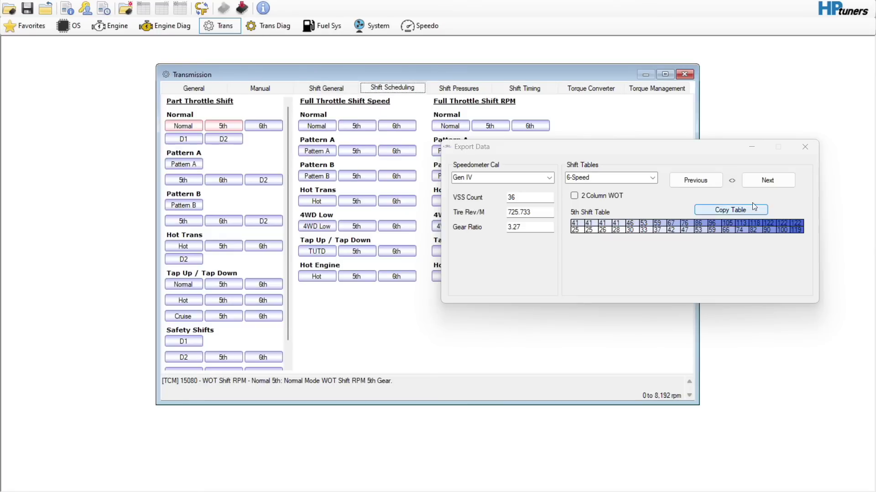
Copy the 6th Shift Table into the Normal 6th shift speed table
{"action": "left_click", "coordinate": [770, 184]}
{"action": "left_click", "coordinate": [742, 210]}
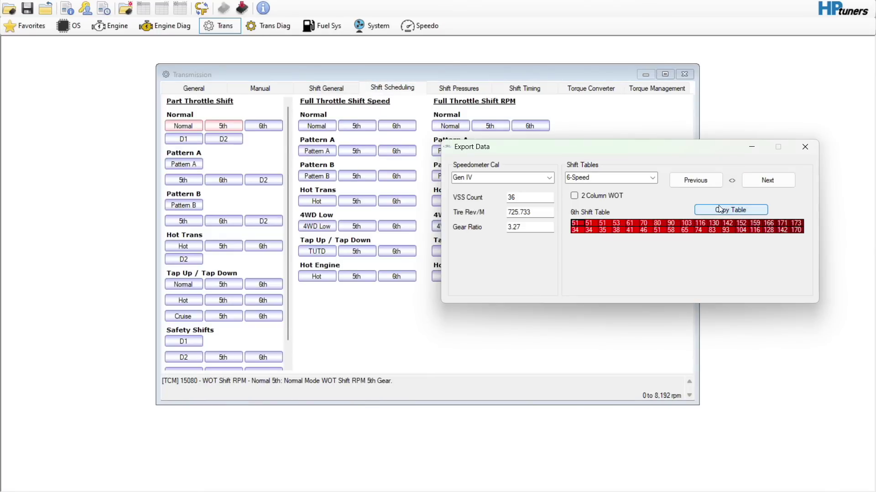
{"action": "left_click", "coordinate": [255, 122]}
{"action": "left_click", "coordinate": [45, 108]}
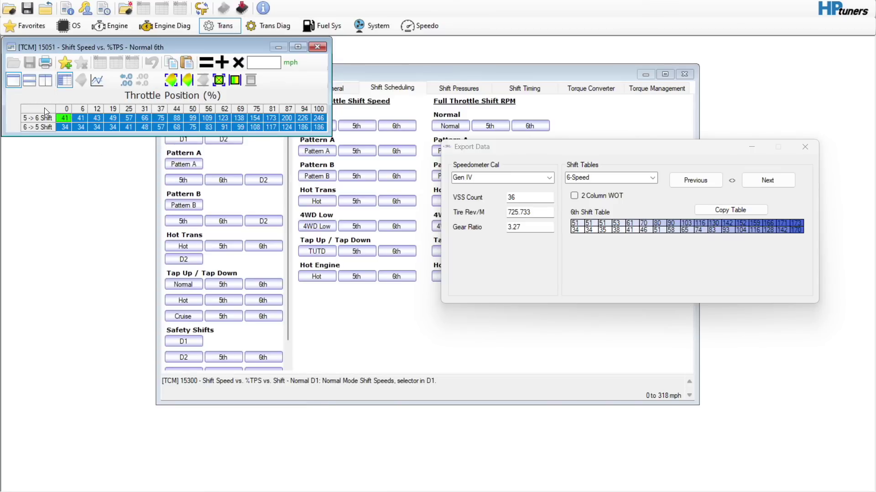
{"action": "right_click", "coordinate": [44, 107]}
{"action": "left_click", "coordinate": [77, 140]}
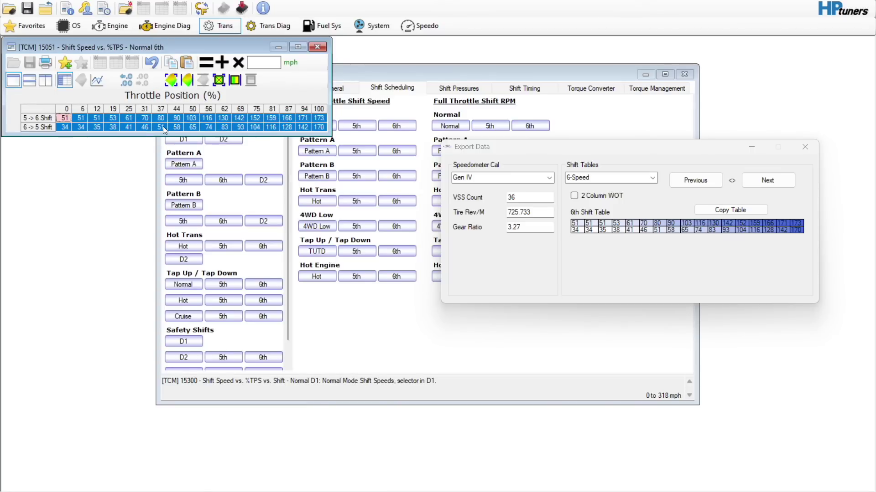
{"action": "left_click", "coordinate": [177, 117]}
{"action": "left_click", "coordinate": [307, 45]}
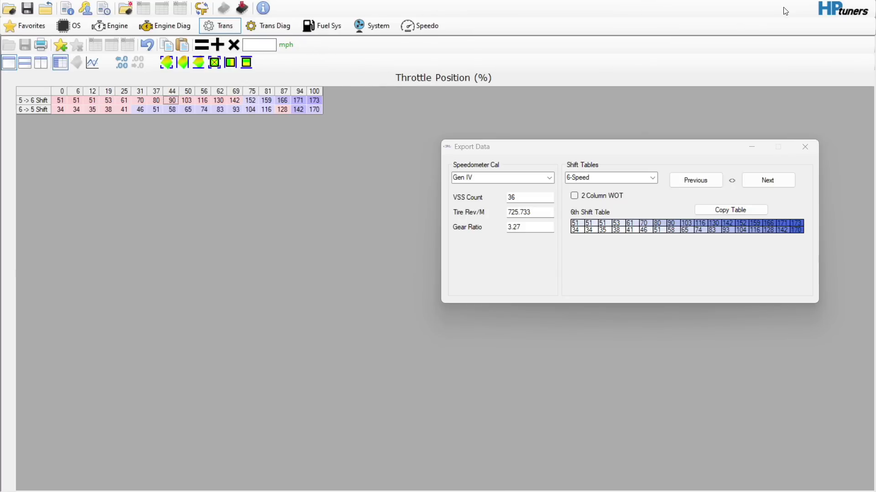
{"action": "left_click", "coordinate": [860, 4]}
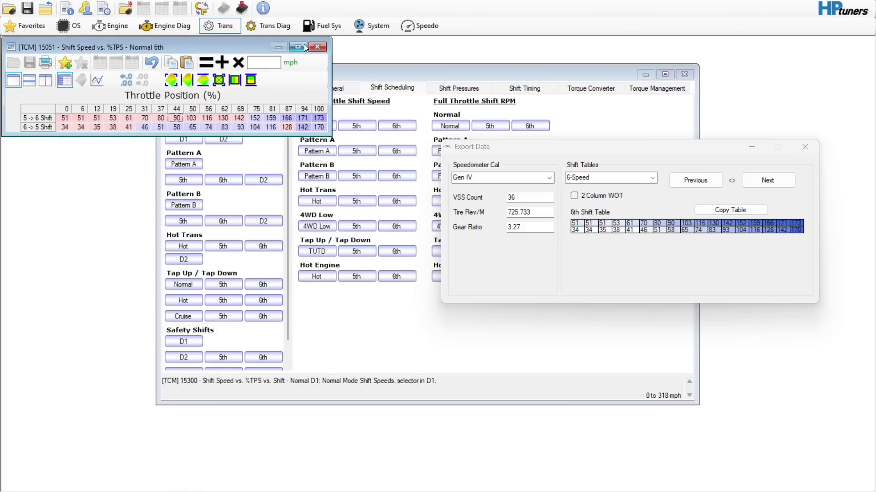
{"action": "left_click", "coordinate": [317, 47]}
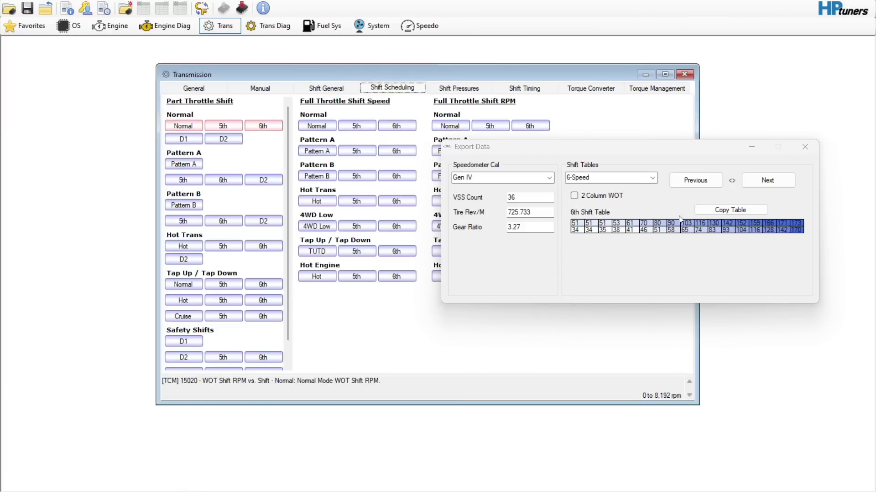
Paste the generated WOT Shift Table speeds into the full-throttle Normal shift speed table
{"action": "left_click", "coordinate": [769, 184]}
{"action": "left_click", "coordinate": [772, 181]}
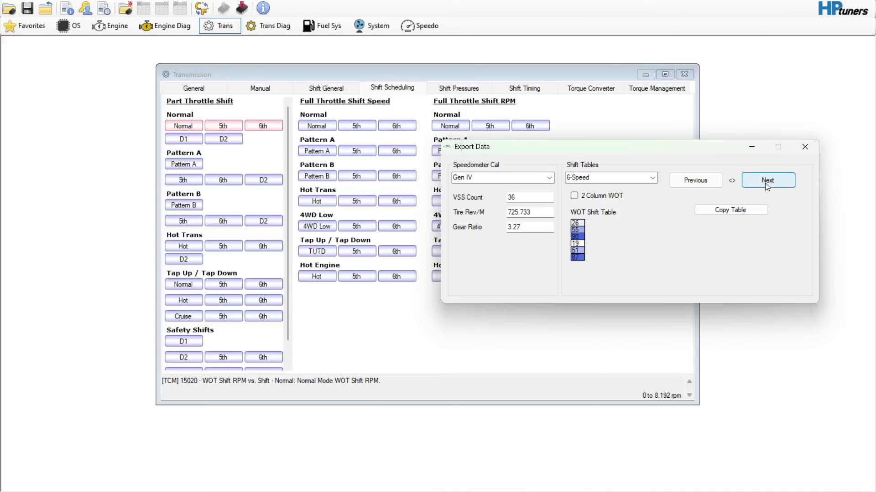
{"action": "left_click", "coordinate": [724, 210]}
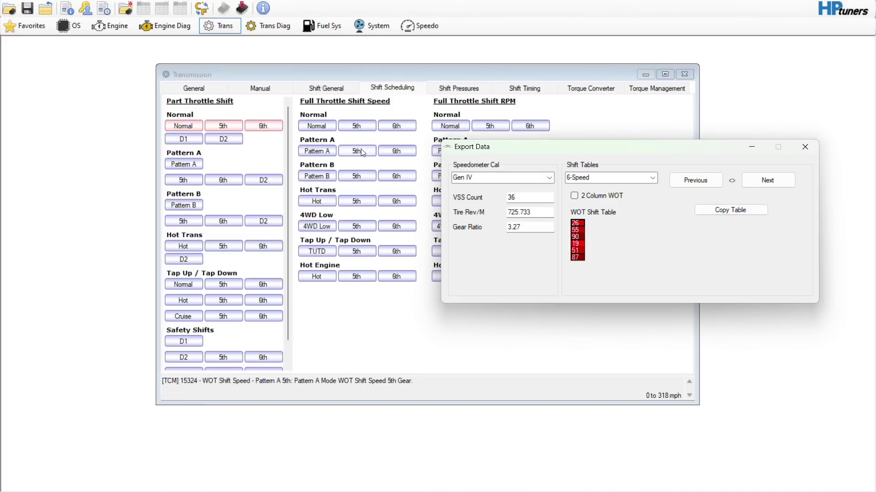
{"action": "left_click", "coordinate": [67, 136]}
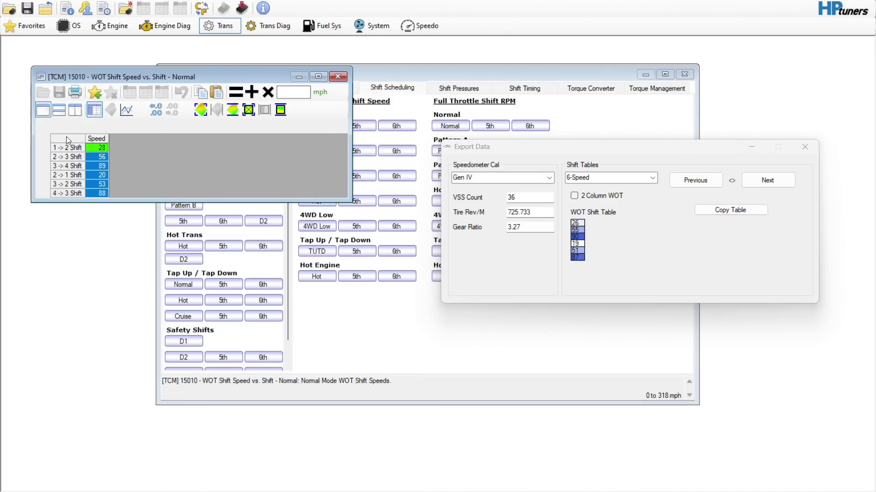
{"action": "right_click", "coordinate": [67, 136]}
{"action": "left_click", "coordinate": [89, 169]}
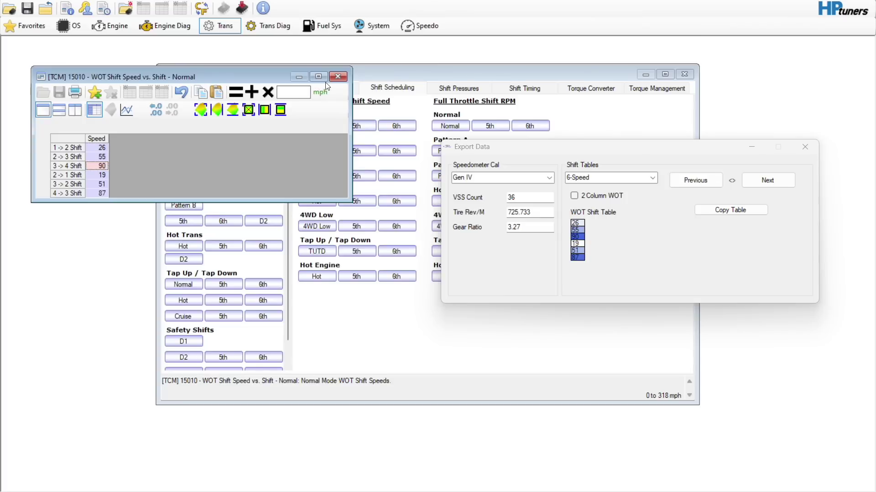
{"action": "left_click", "coordinate": [338, 77]}
Paste the 5th gear WOT shift speeds 122/119 into the Normal 5th table
{"action": "left_click", "coordinate": [768, 181]}
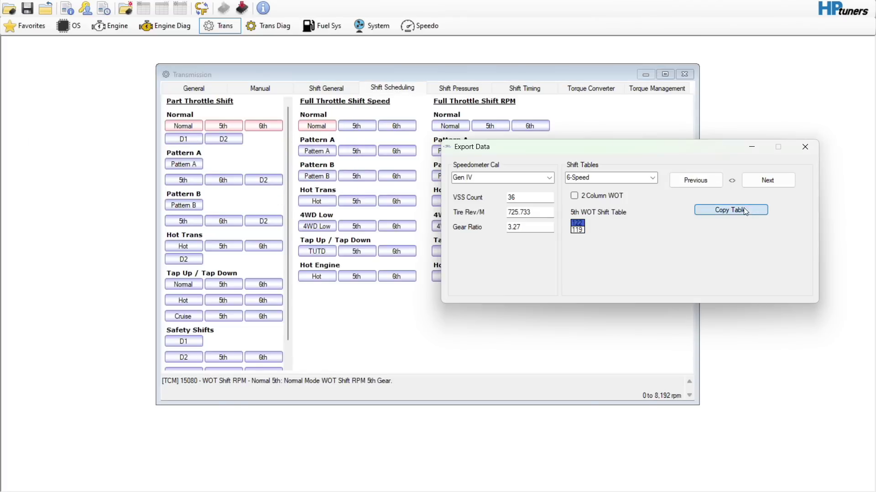
{"action": "left_click", "coordinate": [357, 126]}
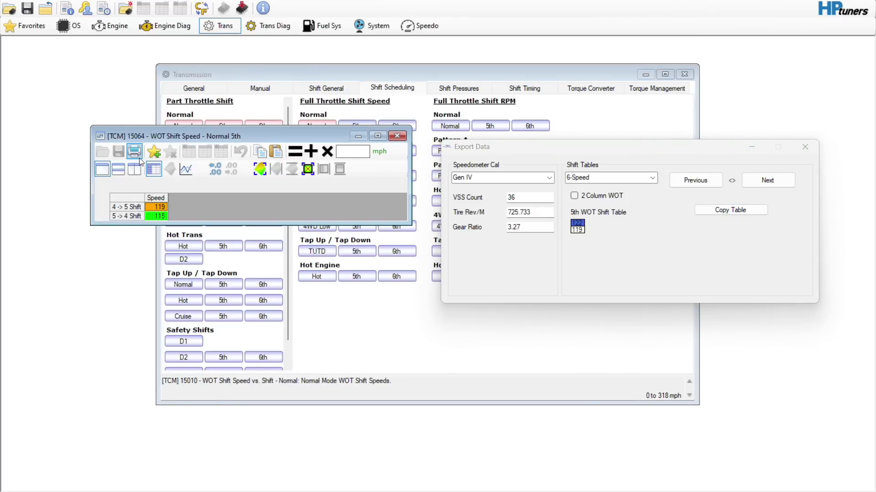
{"action": "left_click", "coordinate": [143, 200]}
{"action": "right_click", "coordinate": [143, 201]}
{"action": "left_click", "coordinate": [169, 230]}
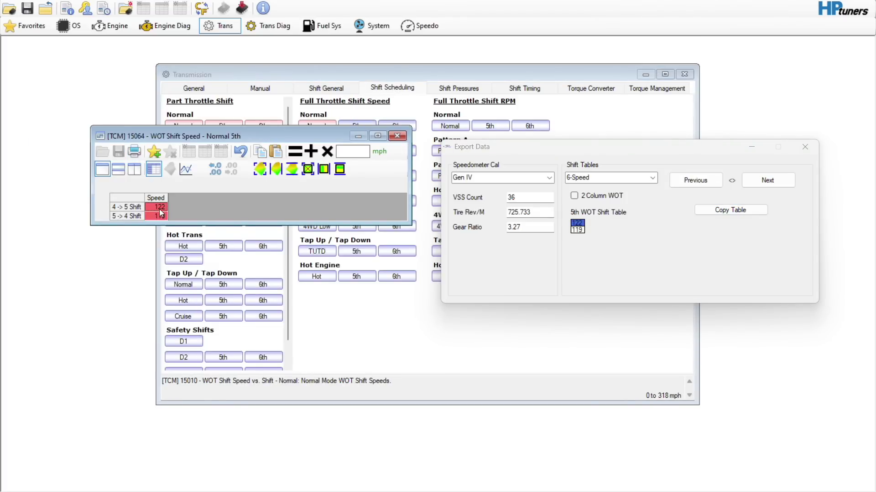
{"action": "left_click", "coordinate": [402, 138]}
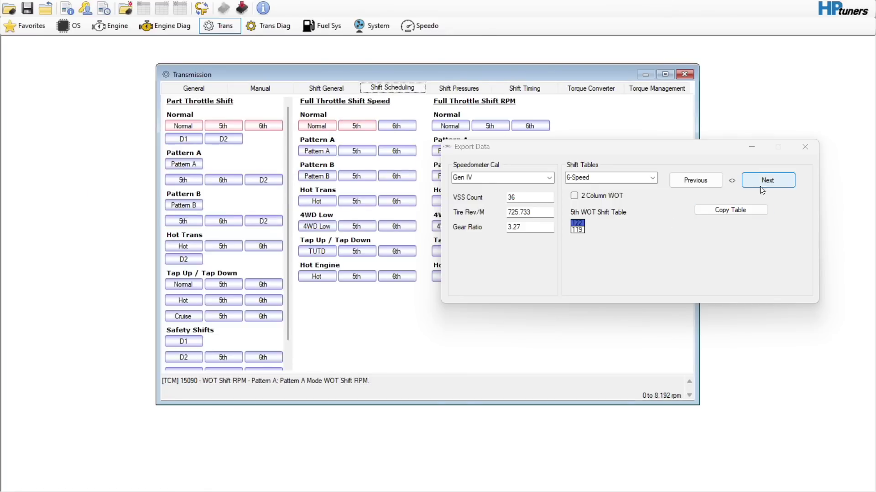
Paste the 6th gear WOT shift speeds 173/170 into the Normal 6th table
{"action": "left_click", "coordinate": [769, 175]}
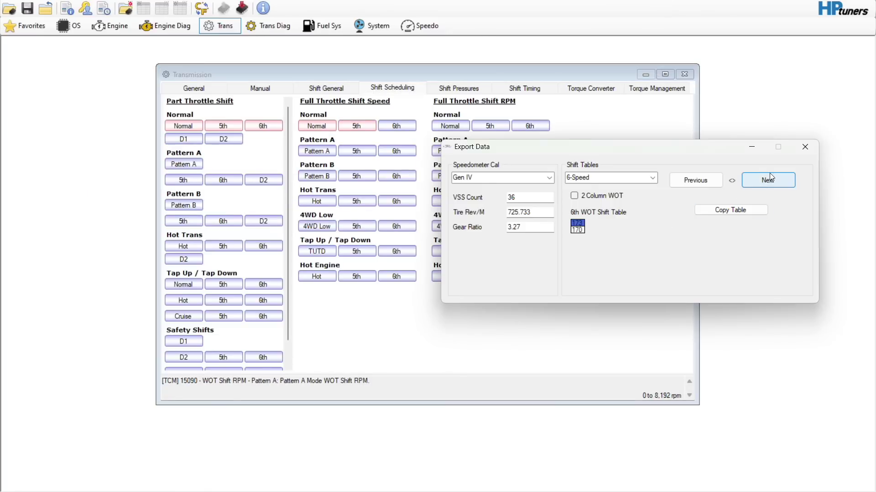
{"action": "left_click", "coordinate": [735, 214]}
{"action": "left_click", "coordinate": [396, 126]}
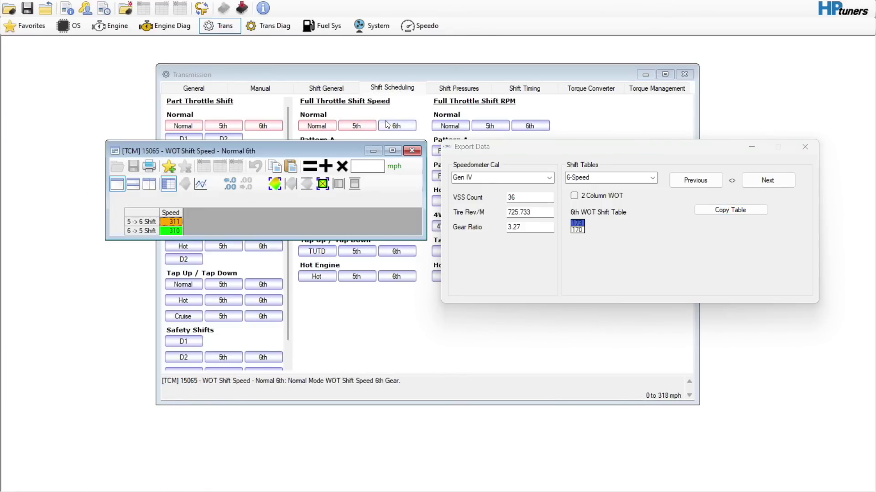
{"action": "right_click", "coordinate": [146, 212]}
{"action": "left_click", "coordinate": [167, 244]}
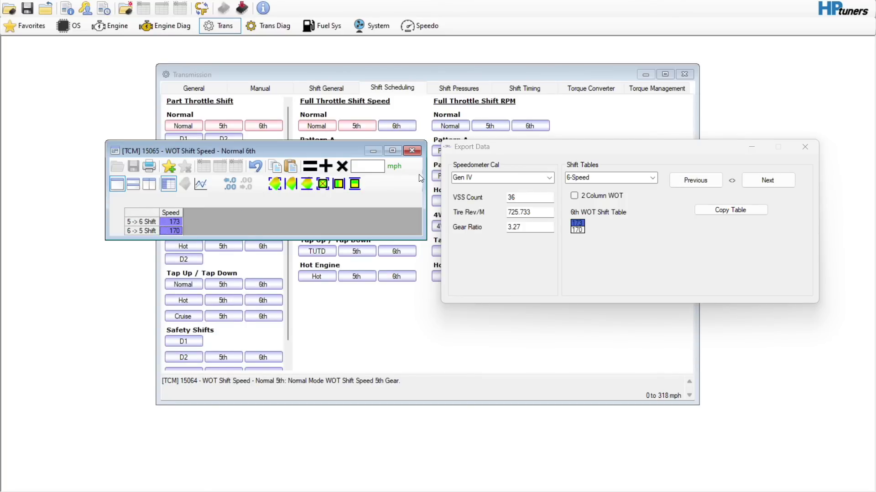
{"action": "left_click", "coordinate": [412, 151]}
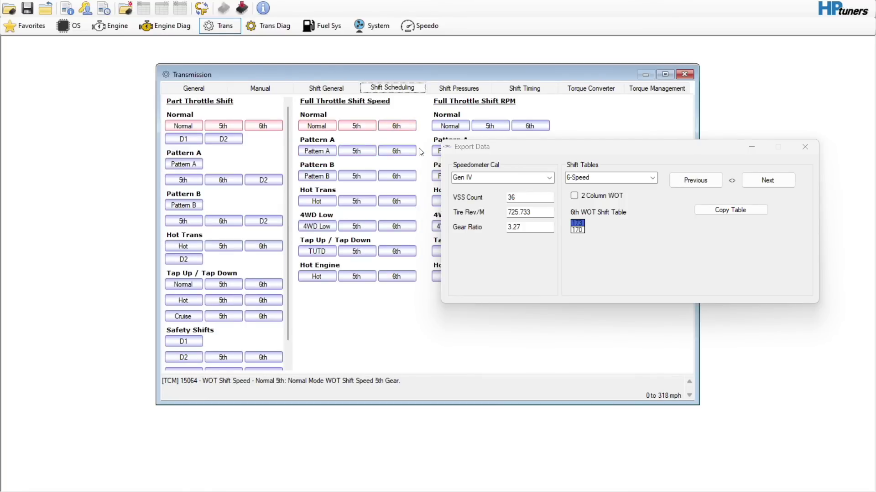
{"action": "left_click", "coordinate": [749, 180]}
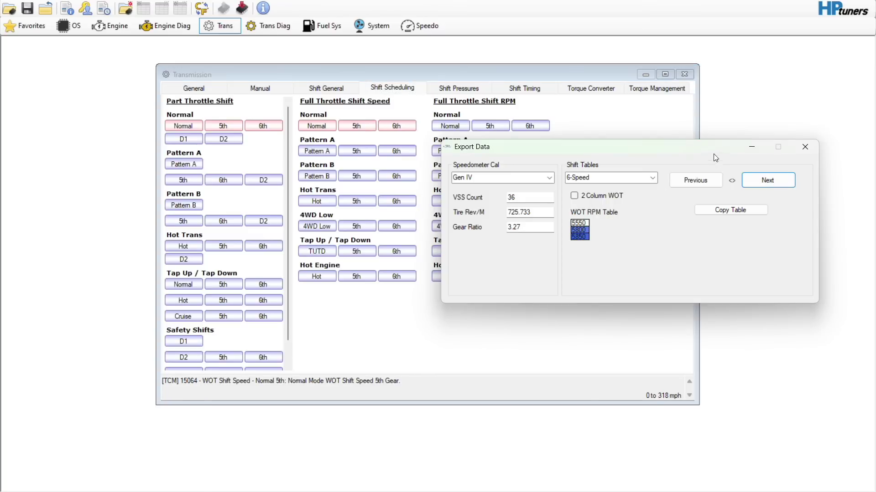
Paste the WOT shift RPMs 5,550, 5,800 and 5,850 into the Full Throttle Shift RPM Normal table
{"action": "left_click_drag", "start_coordinate": [713, 150], "coordinate": [698, 188]}
{"action": "left_click", "coordinate": [711, 252]}
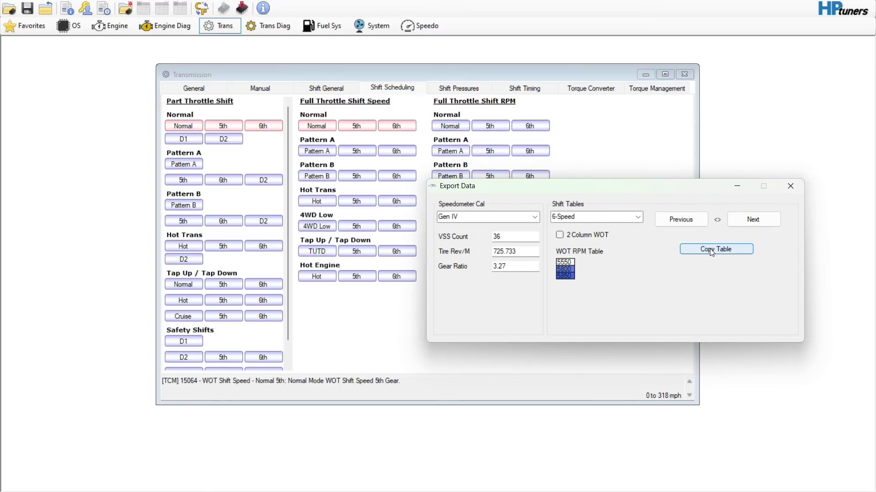
{"action": "left_click", "coordinate": [450, 126]}
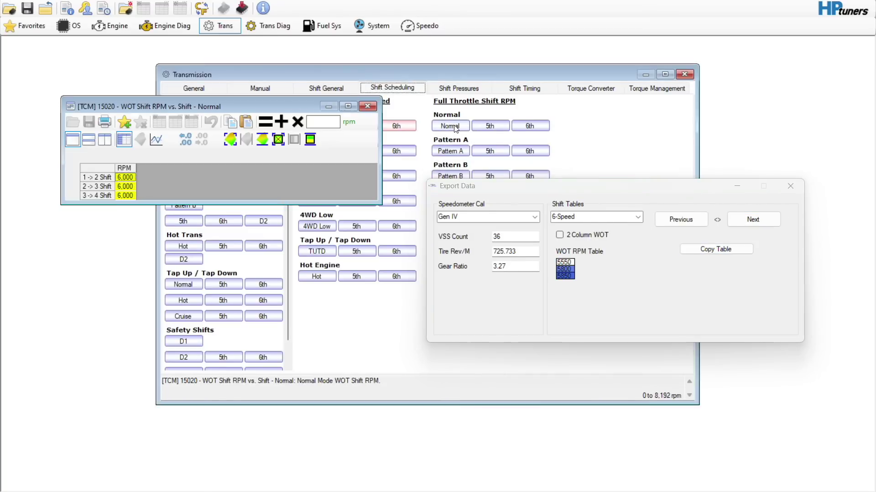
{"action": "right_click", "coordinate": [105, 168]}
{"action": "left_click", "coordinate": [124, 202]}
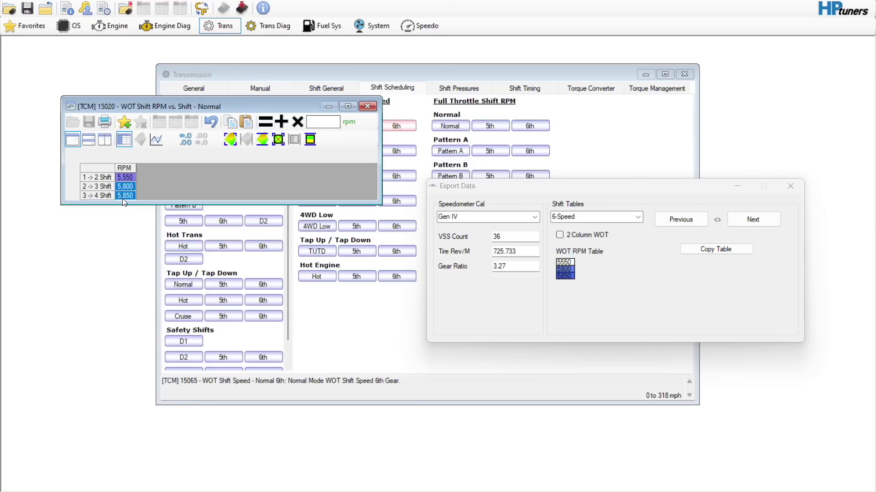
{"action": "left_click", "coordinate": [367, 106]}
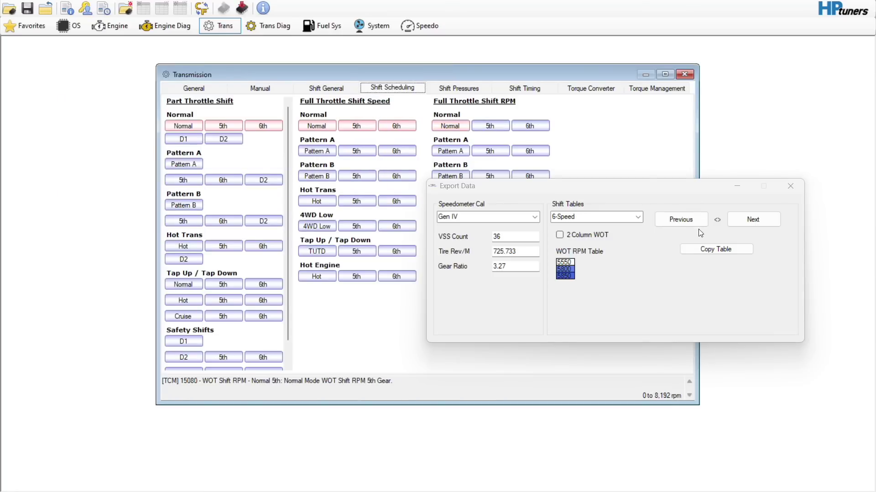
Paste the 5th gear WOT shift RPM 5,850 into the Normal 5th table's 4->5 cell
{"action": "left_click", "coordinate": [745, 219]}
{"action": "left_click", "coordinate": [726, 248]}
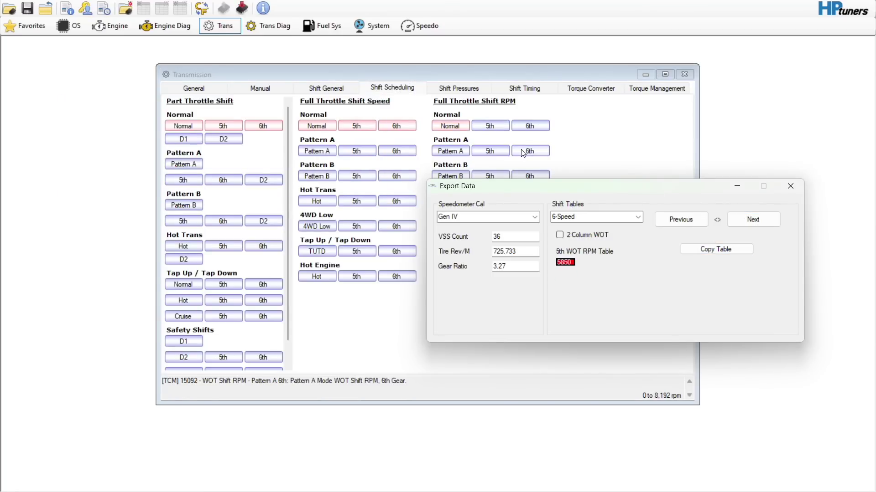
{"action": "left_click", "coordinate": [489, 125]}
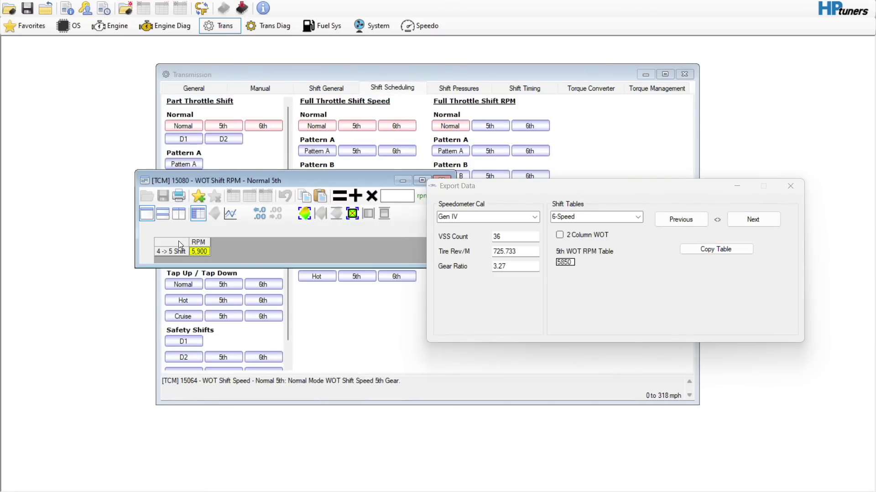
{"action": "right_click", "coordinate": [179, 241]}
{"action": "key", "text": "Escape"}
{"action": "right_click", "coordinate": [171, 241]}
{"action": "left_click", "coordinate": [201, 273]}
Paste the 6th gear WOT shift RPM 5,900 into the Normal 6th table's 5->6 cell
{"action": "left_click", "coordinate": [746, 219]}
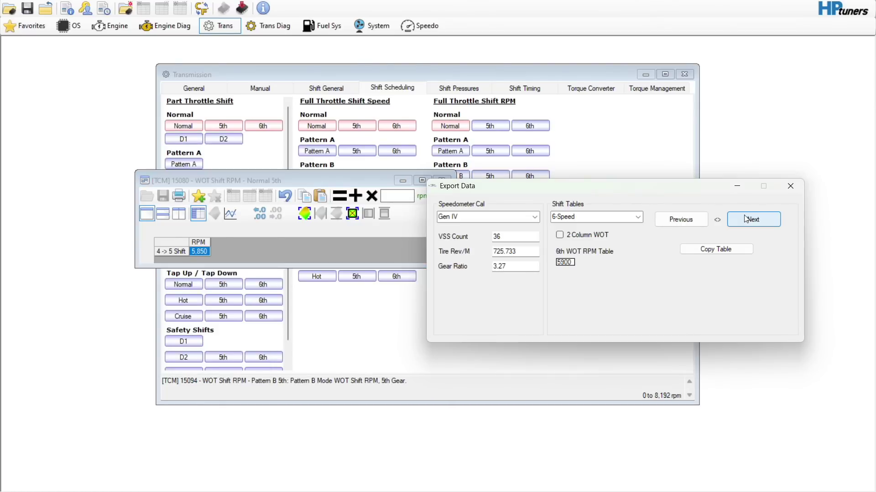
{"action": "left_click", "coordinate": [716, 249]}
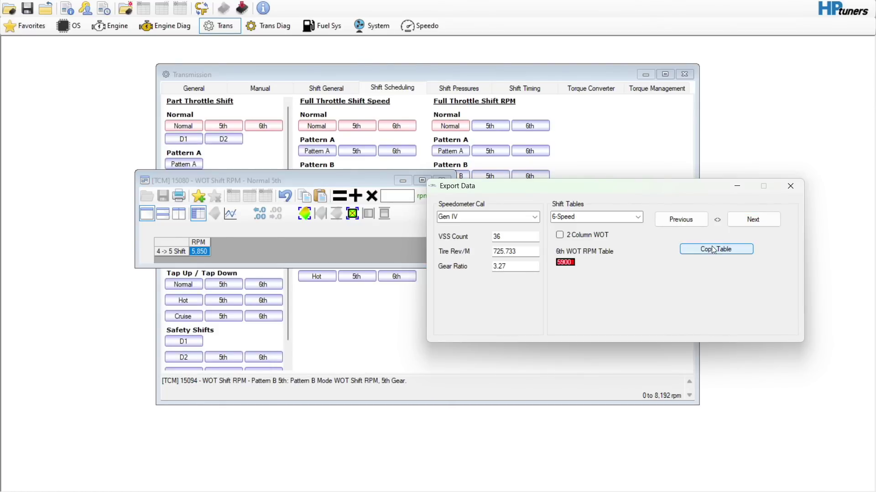
{"action": "left_click", "coordinate": [445, 176]}
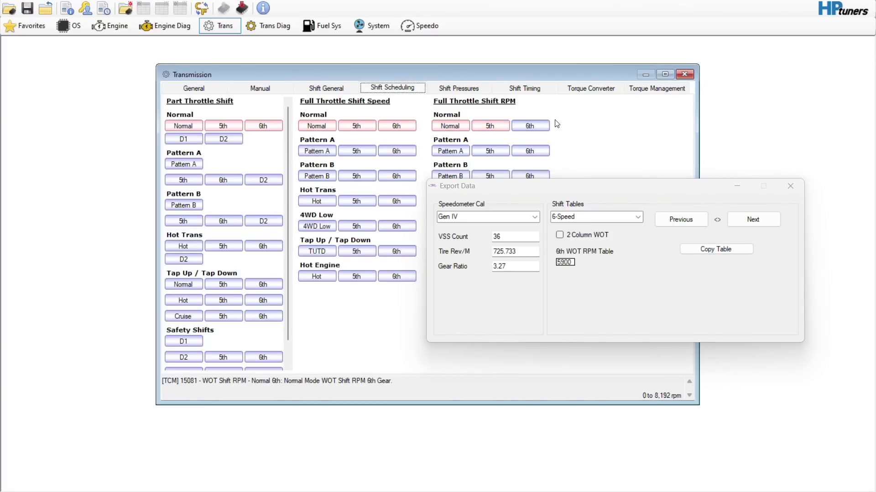
{"action": "left_click", "coordinate": [543, 126]}
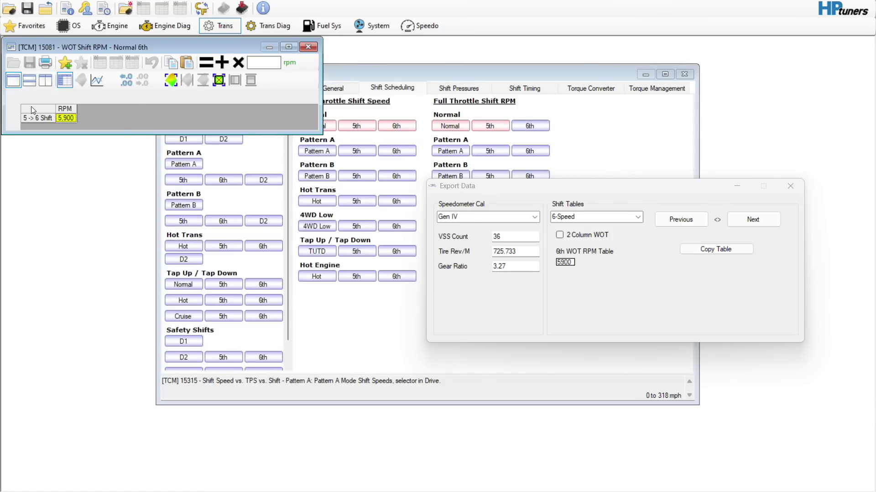
{"action": "right_click", "coordinate": [31, 106]}
{"action": "left_click", "coordinate": [48, 132]}
{"action": "left_click", "coordinate": [308, 47]}
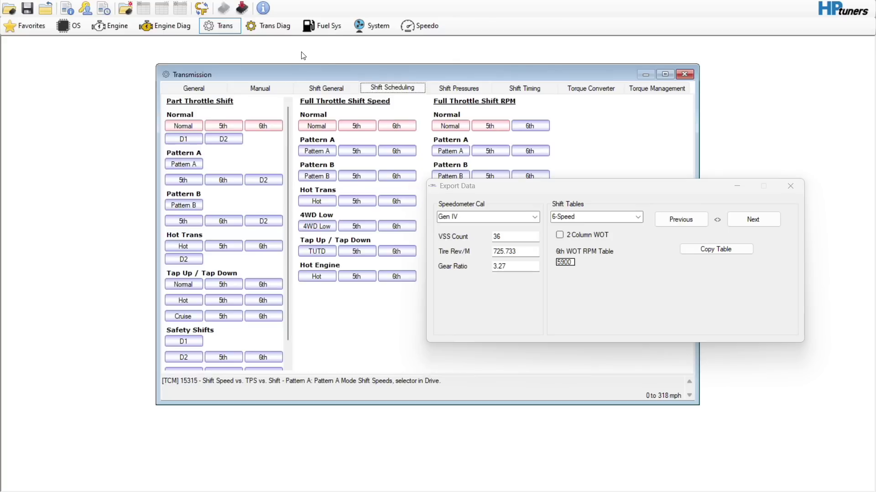
Close the export data window, switch to the Bluecat generator, look at its File menu, then close it
{"action": "left_click", "coordinate": [793, 187]}
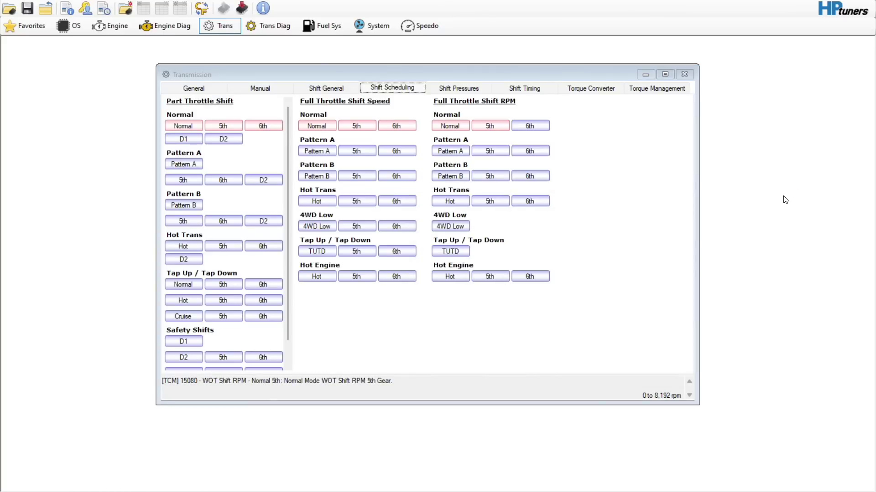
{"action": "key", "text": "alt+Tab"}
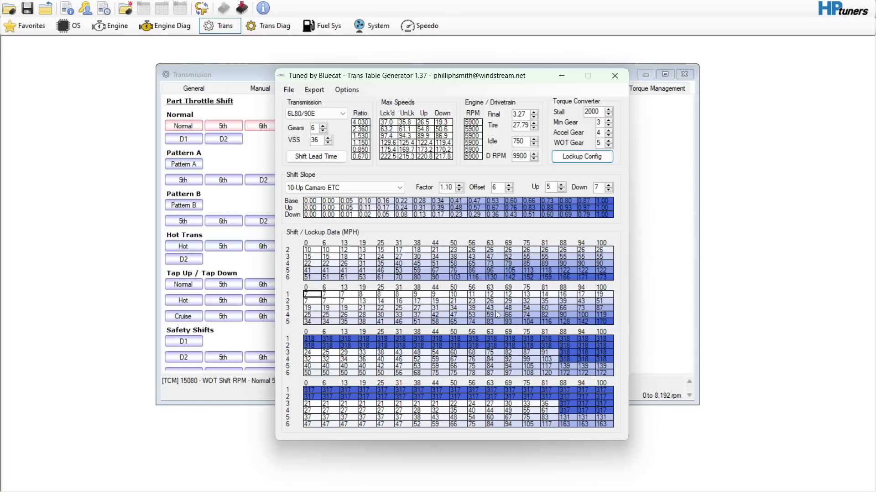
{"action": "left_click", "coordinate": [393, 153]}
{"action": "left_click", "coordinate": [289, 89]}
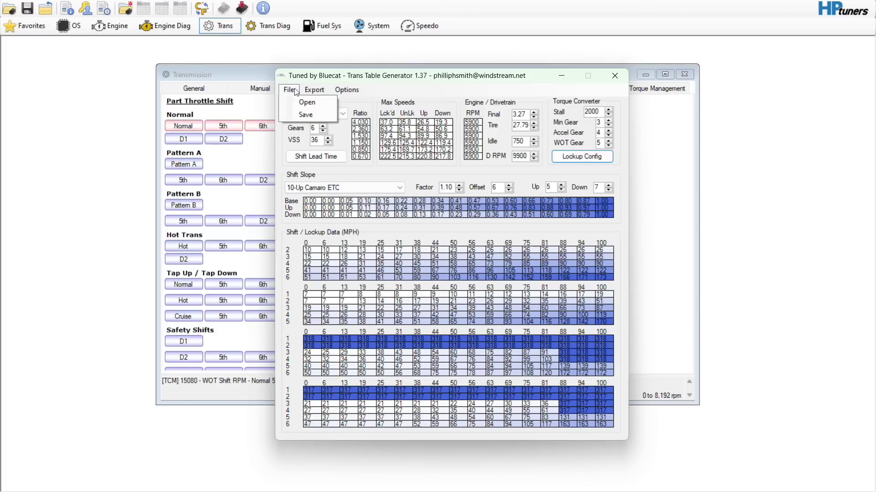
{"action": "left_click", "coordinate": [440, 215]}
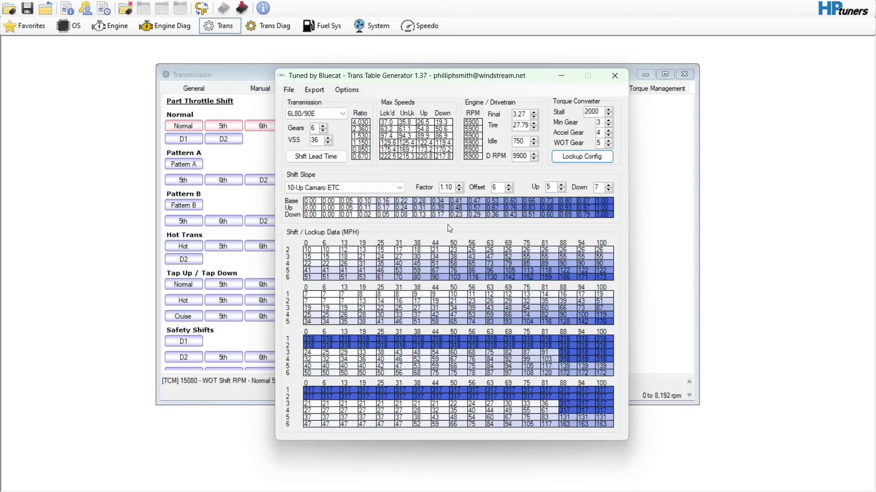
{"action": "left_click", "coordinate": [614, 75]}
Look through the Shift Timing, Shift Pressures and Torque Converter tabs, then show the Upshift pressure tables
{"action": "left_click", "coordinate": [537, 89]}
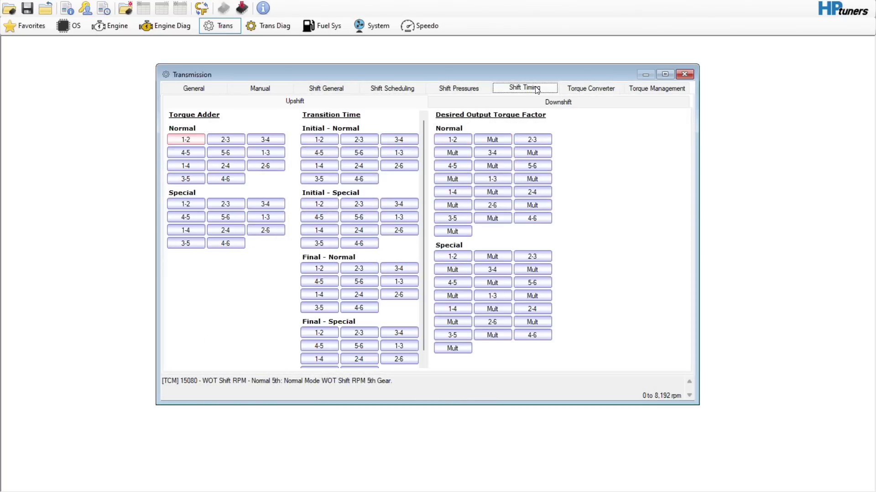
{"action": "left_click", "coordinate": [459, 89]}
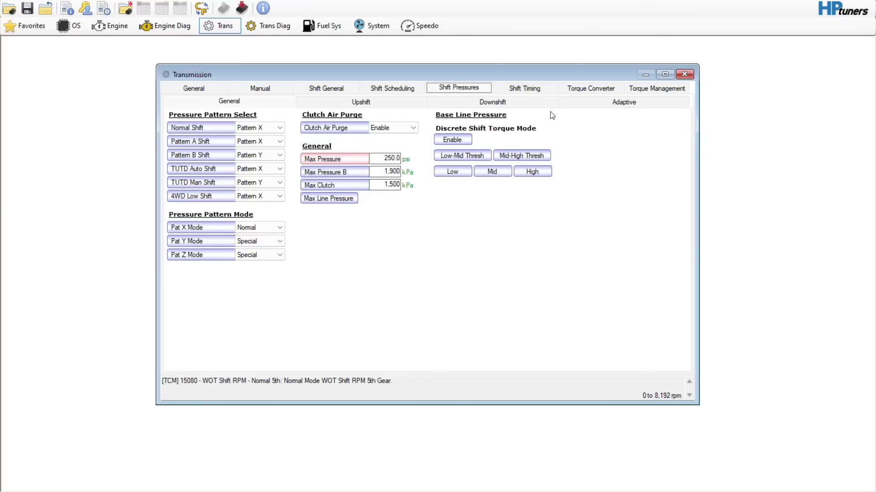
{"action": "left_click", "coordinate": [583, 94]}
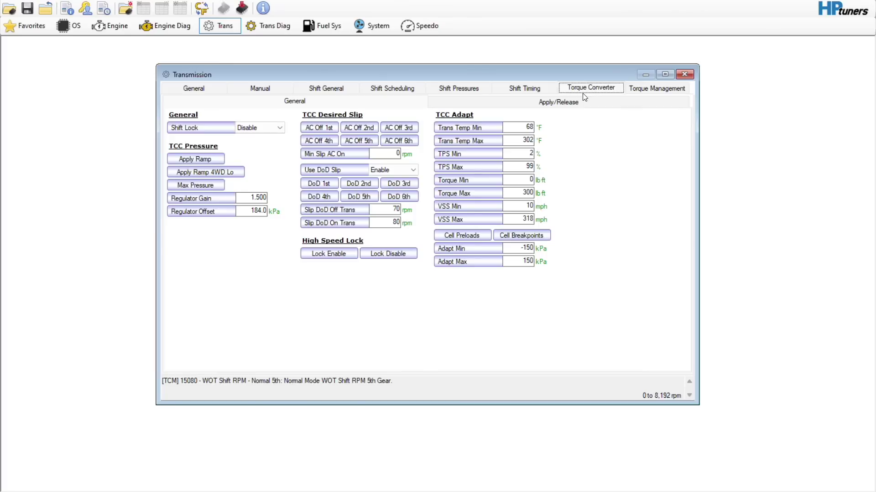
{"action": "left_click", "coordinate": [467, 89]}
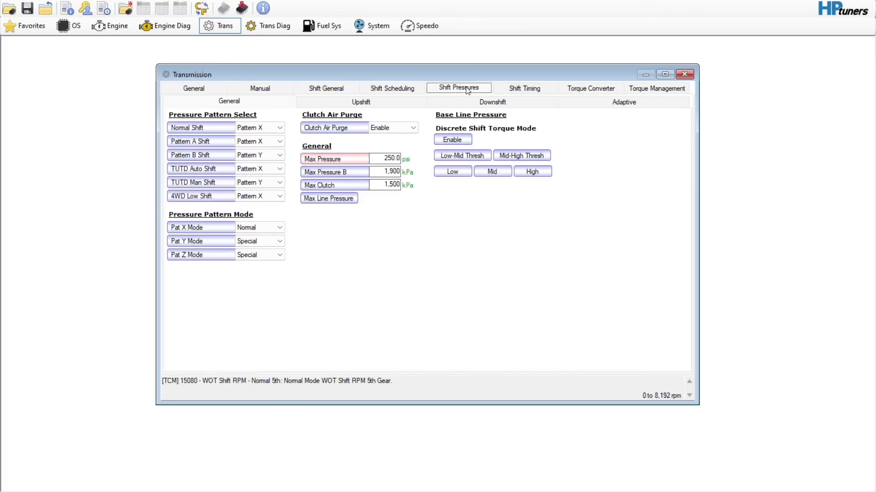
{"action": "left_click", "coordinate": [358, 100]}
Inspect the 1-2 and 2-3 Pattern X base shift pressure tables
{"action": "left_click", "coordinate": [197, 127]}
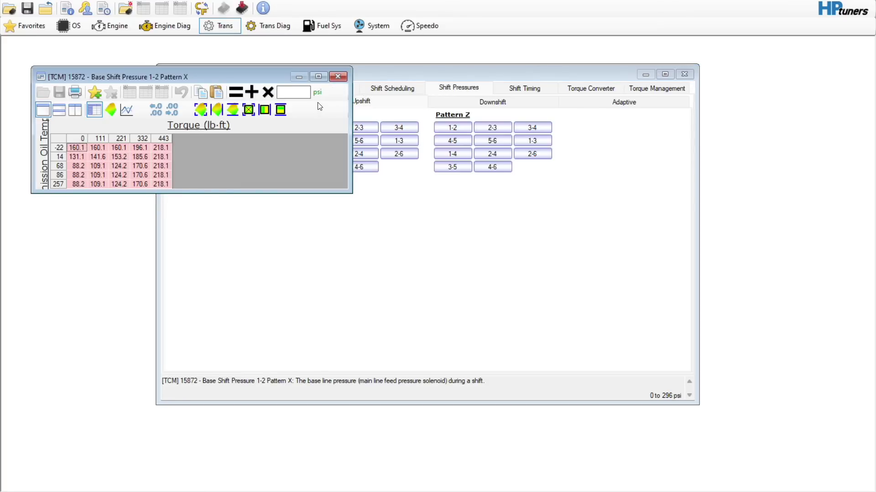
{"action": "left_click", "coordinate": [338, 76]}
{"action": "left_click", "coordinate": [231, 128]}
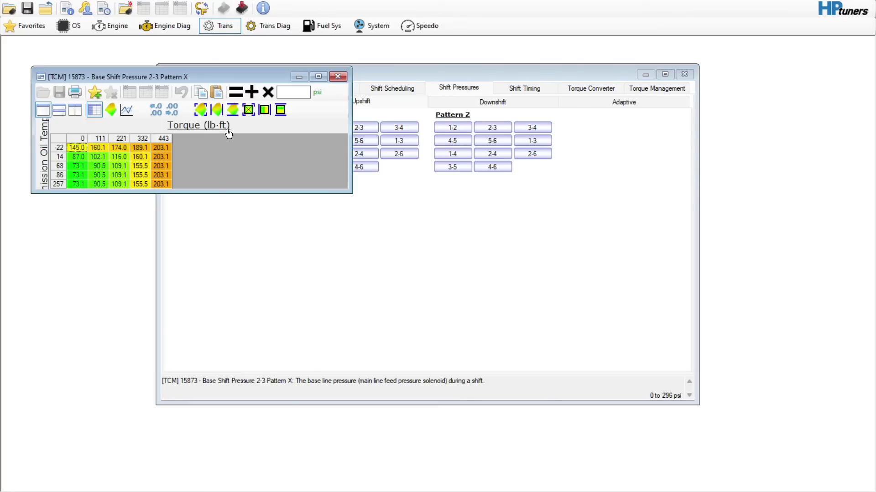
{"action": "left_click", "coordinate": [337, 77]}
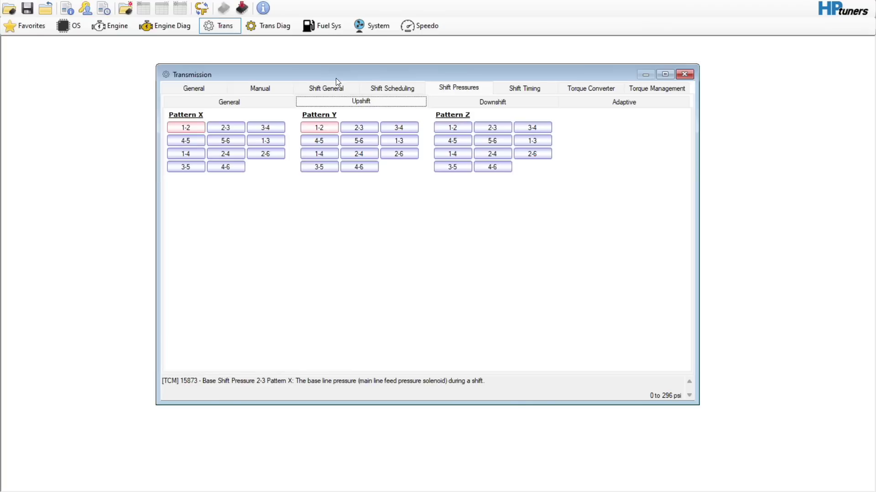